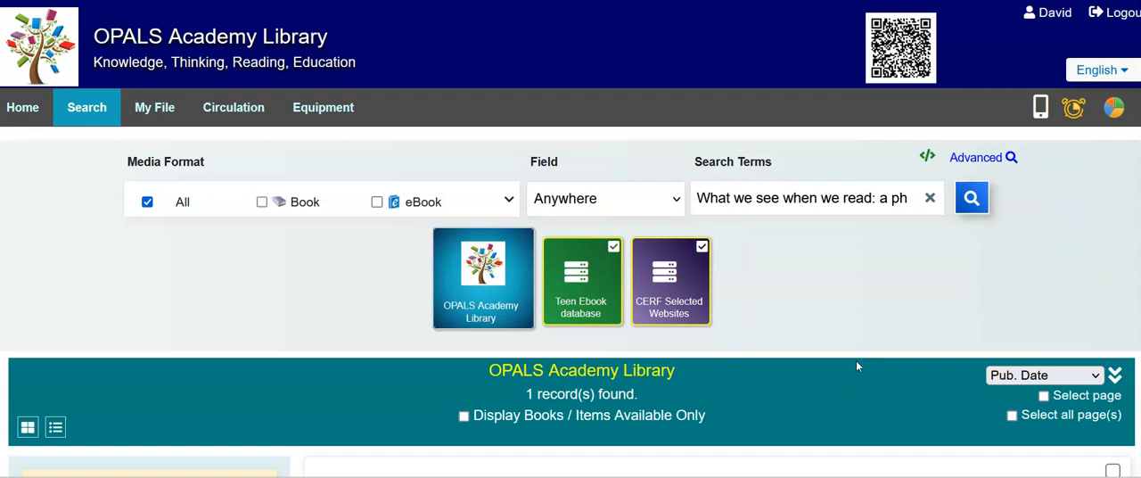
Check the availability of "What we see when we read" in the search results.
{"action": "left_click", "coordinate": [839, 288]}
{"action": "scroll", "coordinate": [838, 289], "scroll_direction": "down", "scroll_amount": 3}
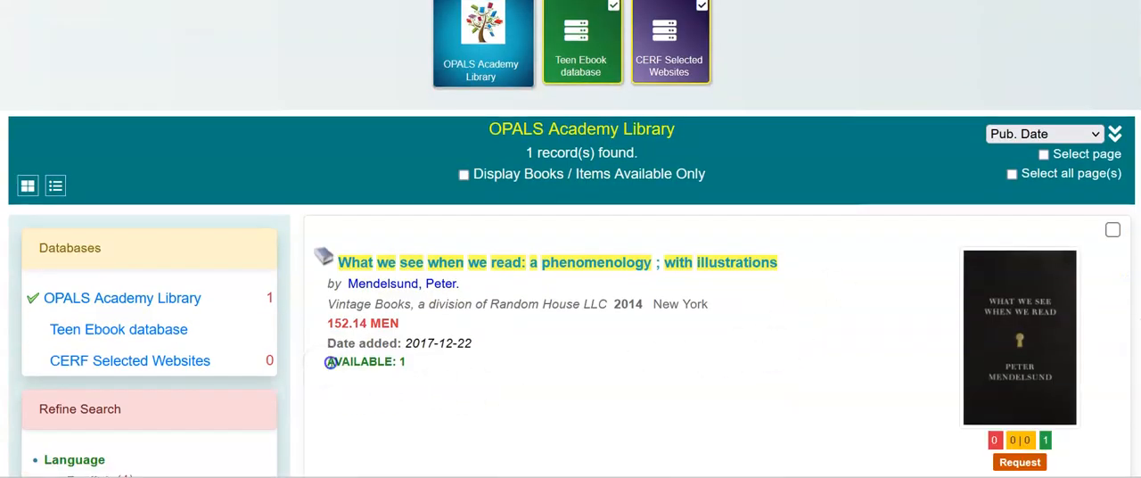
{"action": "left_click_drag", "start_coordinate": [323, 368], "coordinate": [445, 361]}
{"action": "left_click", "coordinate": [654, 403]}
{"action": "scroll", "coordinate": [965, 426], "scroll_direction": "down", "scroll_amount": 1}
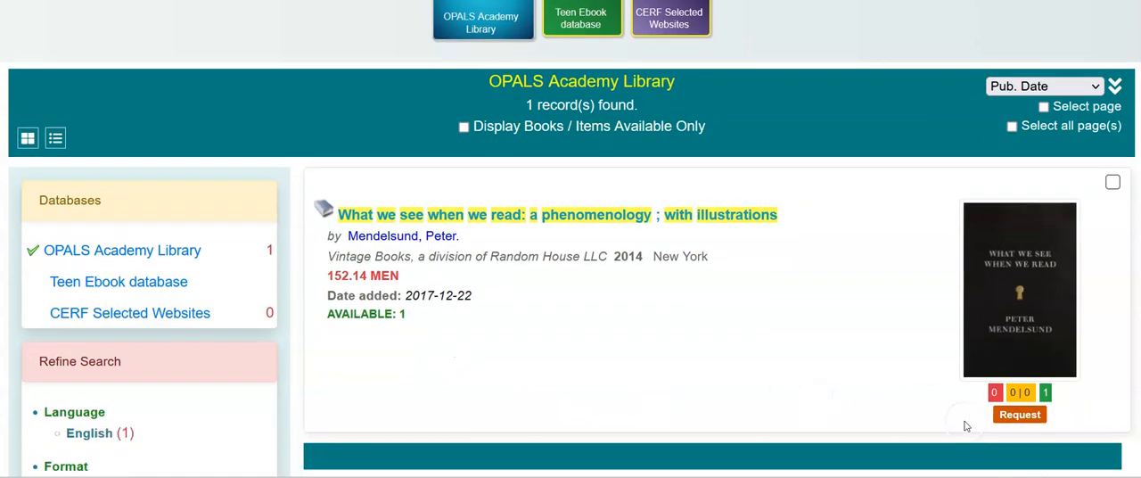
Submit a request for one copy of "What we see when we read" with email notice, entering the patron's email address, and dismiss the confirmation.
{"action": "scroll", "coordinate": [965, 426], "scroll_direction": "down", "scroll_amount": 1}
{"action": "left_click", "coordinate": [1019, 342]}
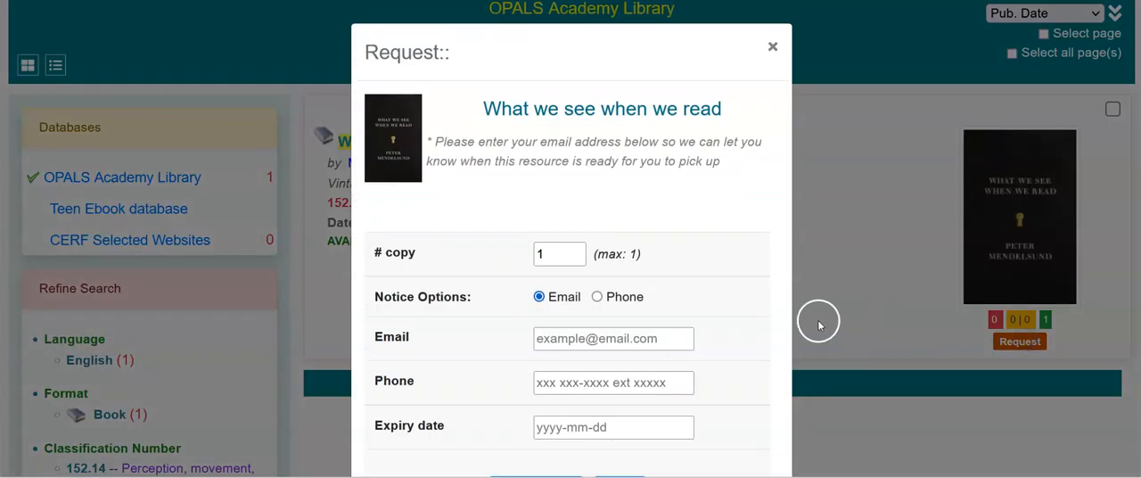
{"action": "left_click", "coordinate": [606, 338]}
{"action": "key", "text": "ctrl+v"}
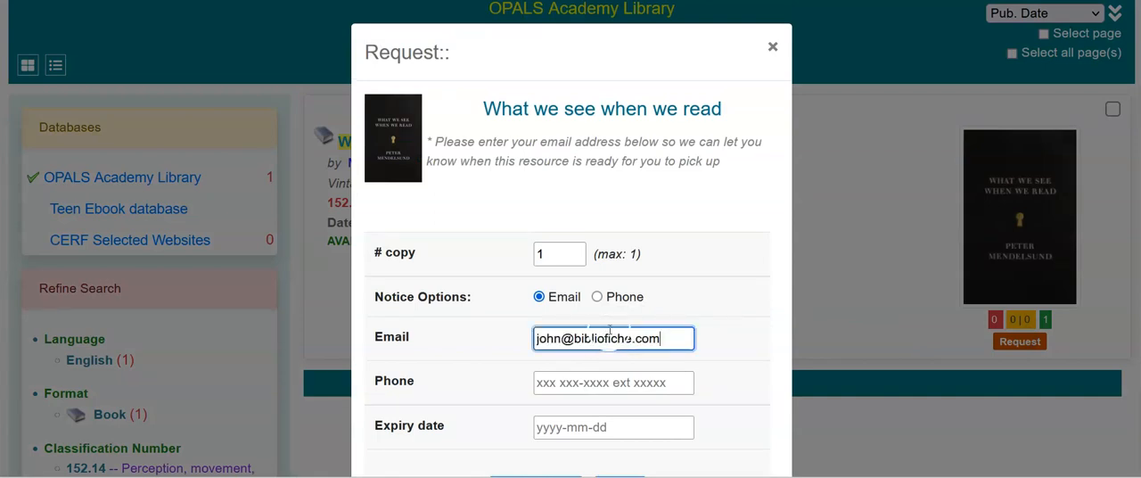
{"action": "scroll", "coordinate": [610, 332], "scroll_direction": "down", "scroll_amount": 1}
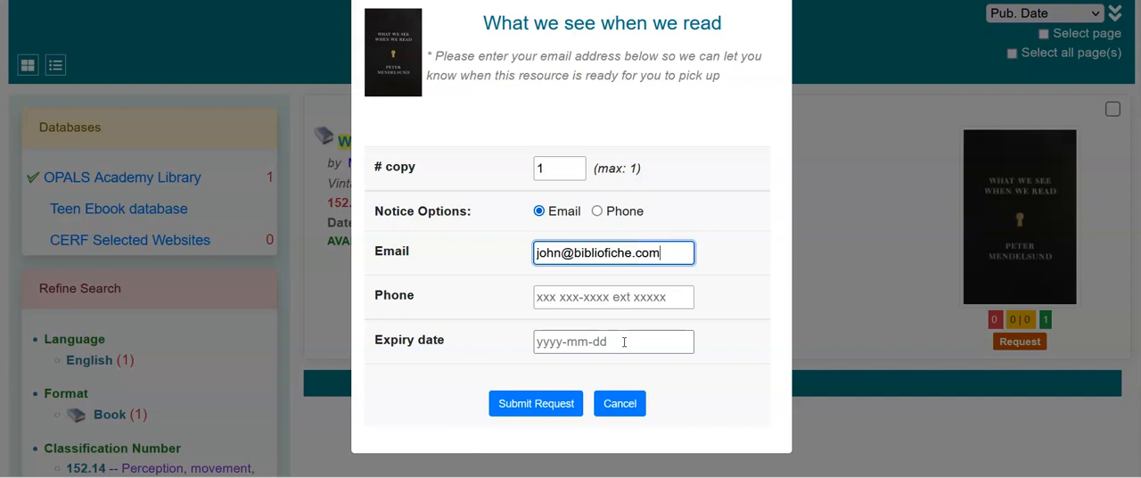
{"action": "left_click", "coordinate": [523, 404]}
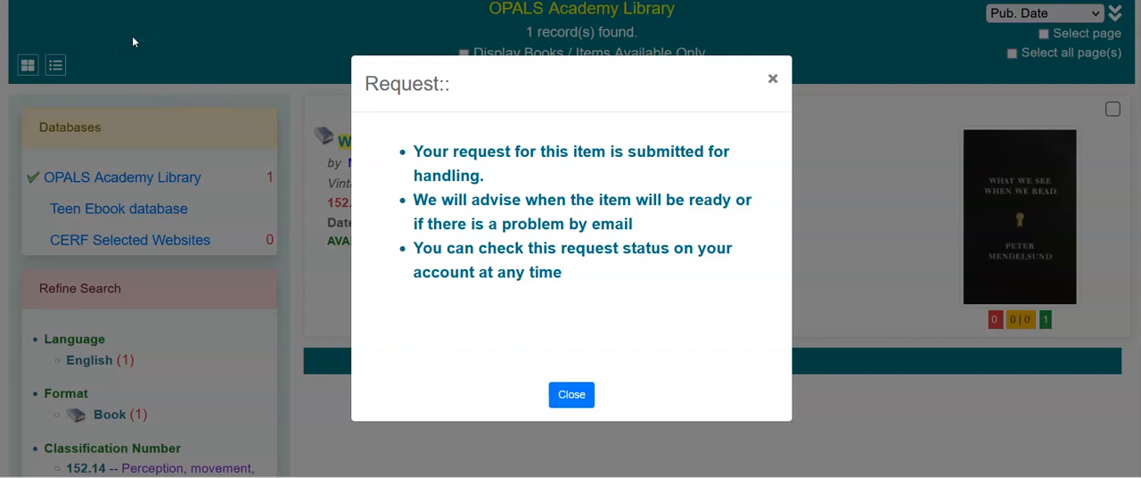
{"action": "left_click", "coordinate": [571, 398]}
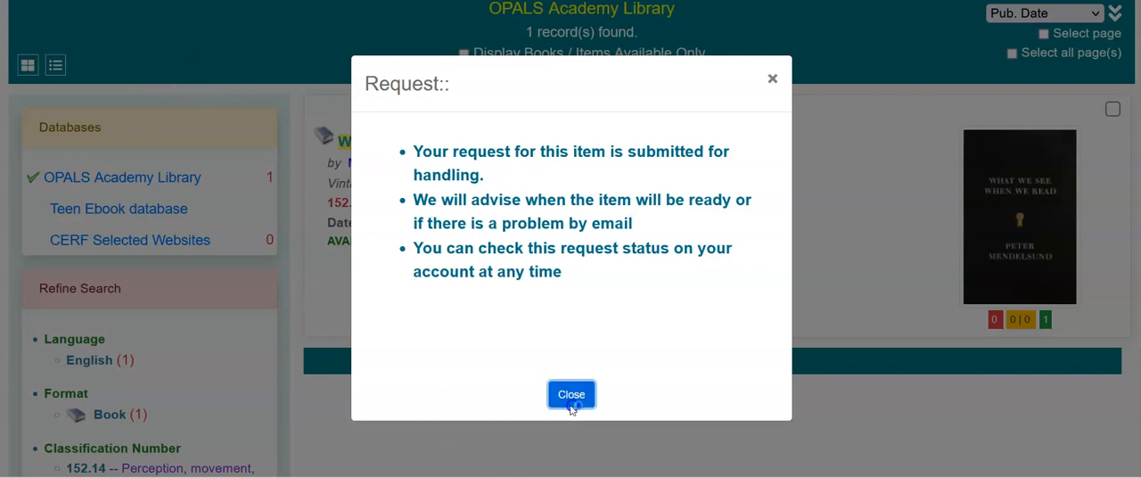
Check the available and on-loan counts of "Consciousness and the brain" in the search results.
{"action": "scroll", "coordinate": [845, 318], "scroll_direction": "up", "scroll_amount": 4}
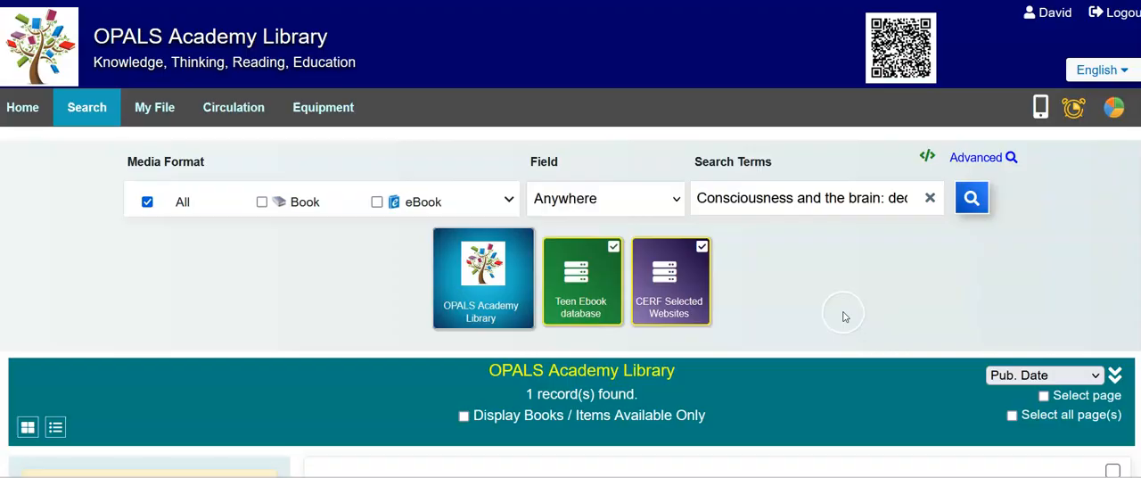
{"action": "scroll", "coordinate": [845, 316], "scroll_direction": "down", "scroll_amount": 3}
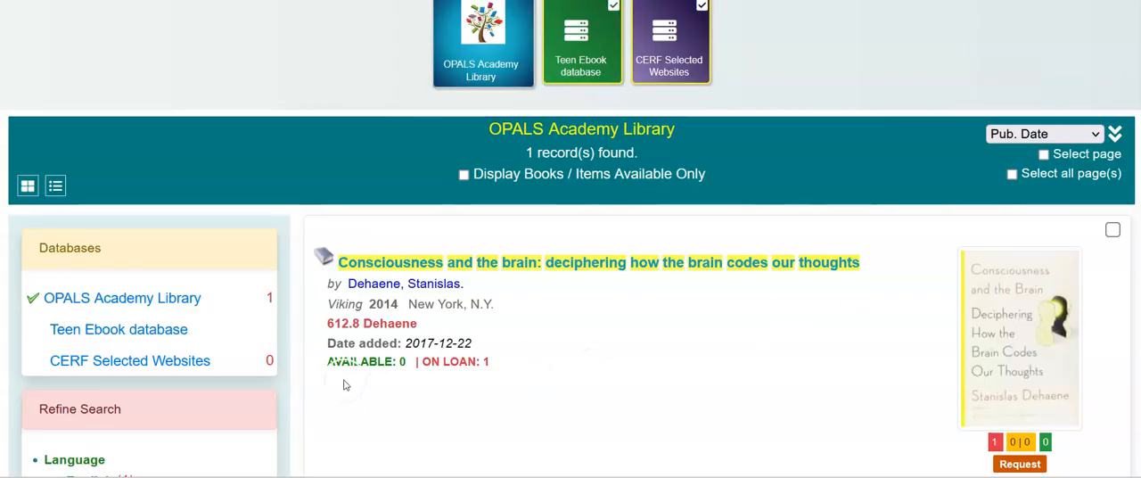
{"action": "left_click_drag", "start_coordinate": [326, 362], "coordinate": [407, 369]}
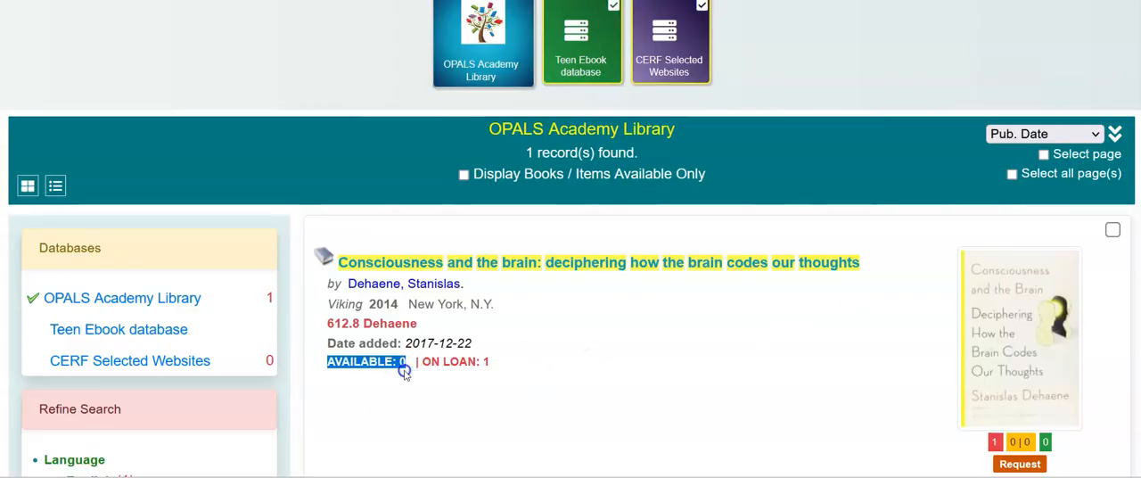
{"action": "left_click", "coordinate": [449, 385]}
{"action": "left_click_drag", "start_coordinate": [461, 389], "coordinate": [492, 367]}
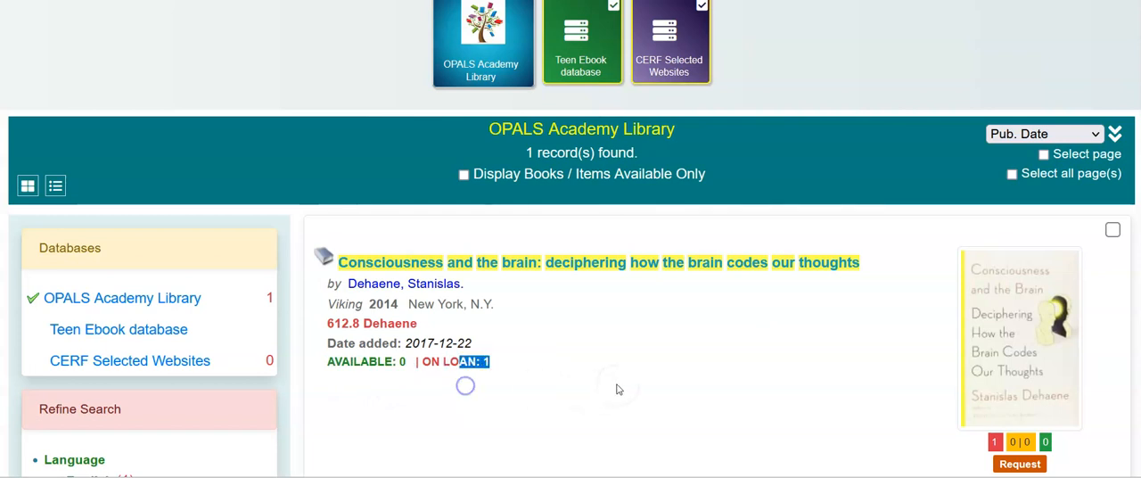
Submit a request for one copy of "Consciousness and the brain" with email notice, entering the patron's email address, and dismiss the confirmation.
{"action": "scroll", "coordinate": [615, 357], "scroll_direction": "down", "scroll_amount": 2}
{"action": "left_click", "coordinate": [1017, 345]}
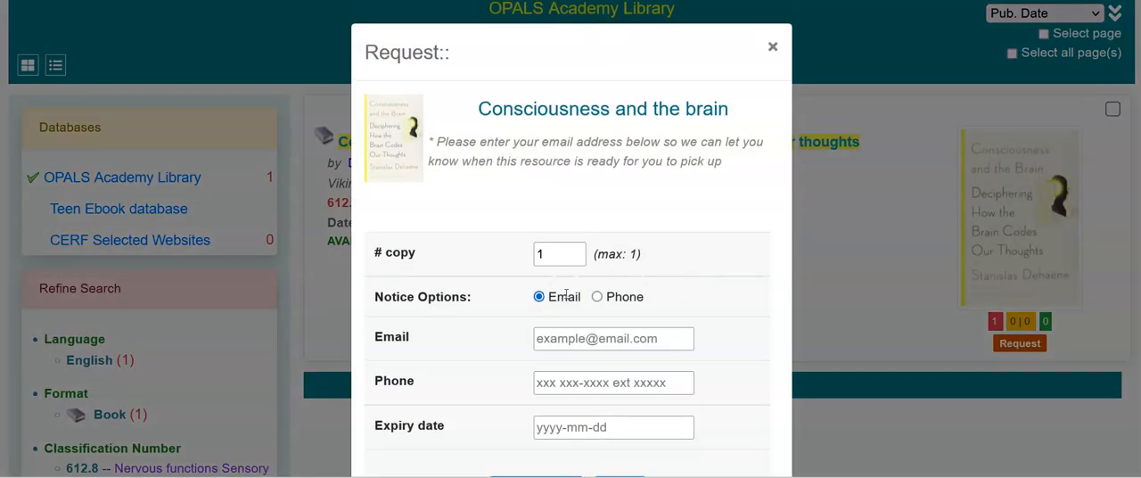
{"action": "left_click", "coordinate": [546, 332]}
{"action": "key", "text": "ctrl+v"}
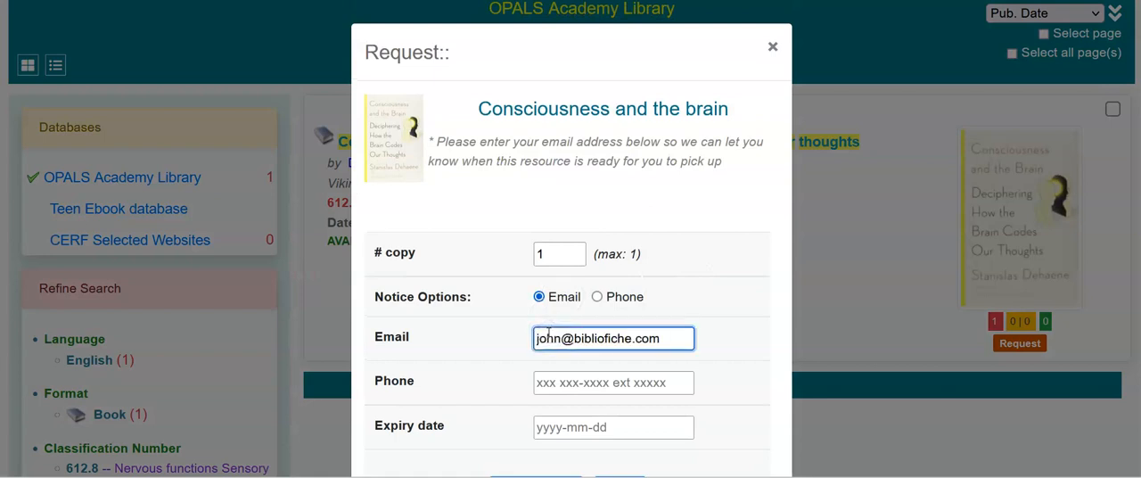
{"action": "scroll", "coordinate": [550, 331], "scroll_direction": "down", "scroll_amount": 1}
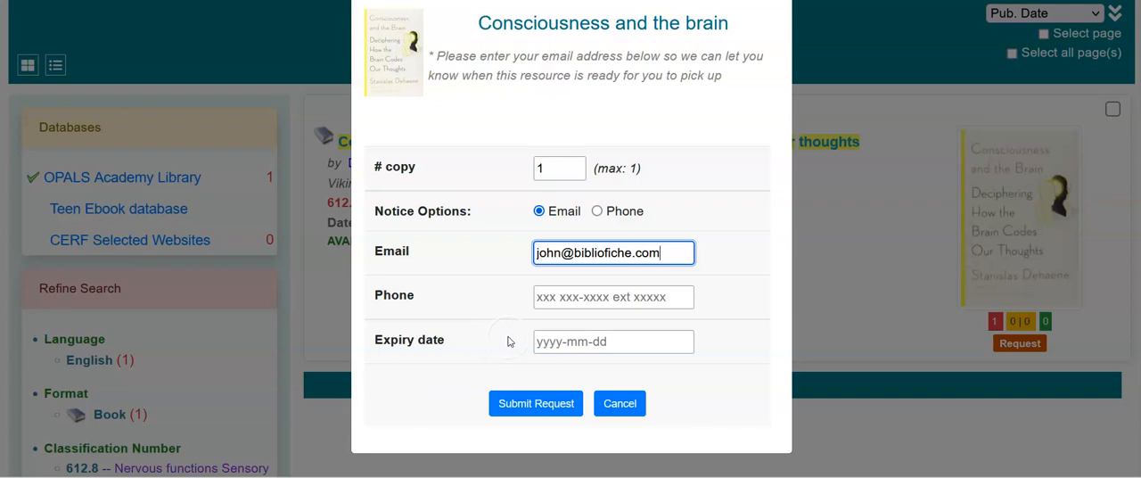
{"action": "left_click", "coordinate": [519, 402]}
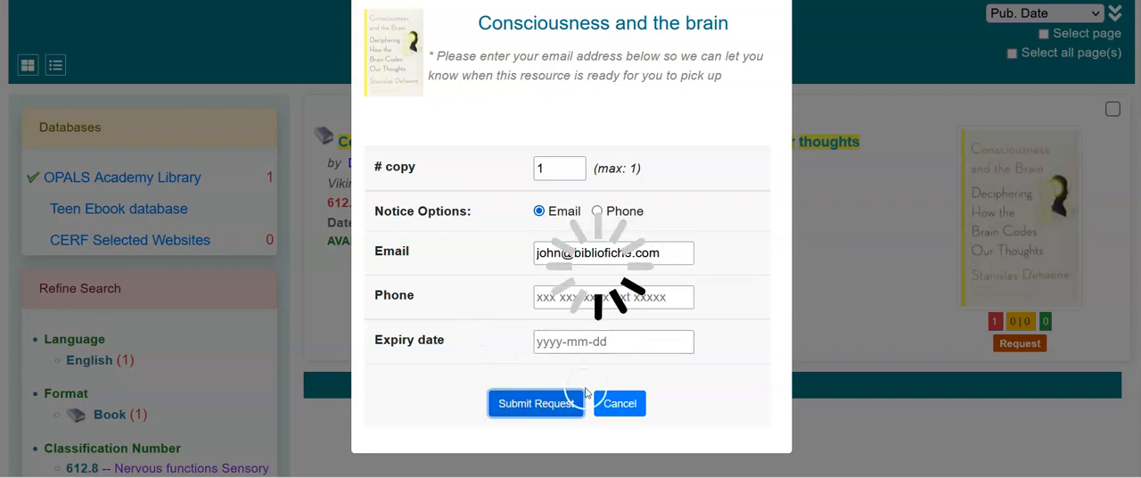
{"action": "left_click", "coordinate": [571, 392]}
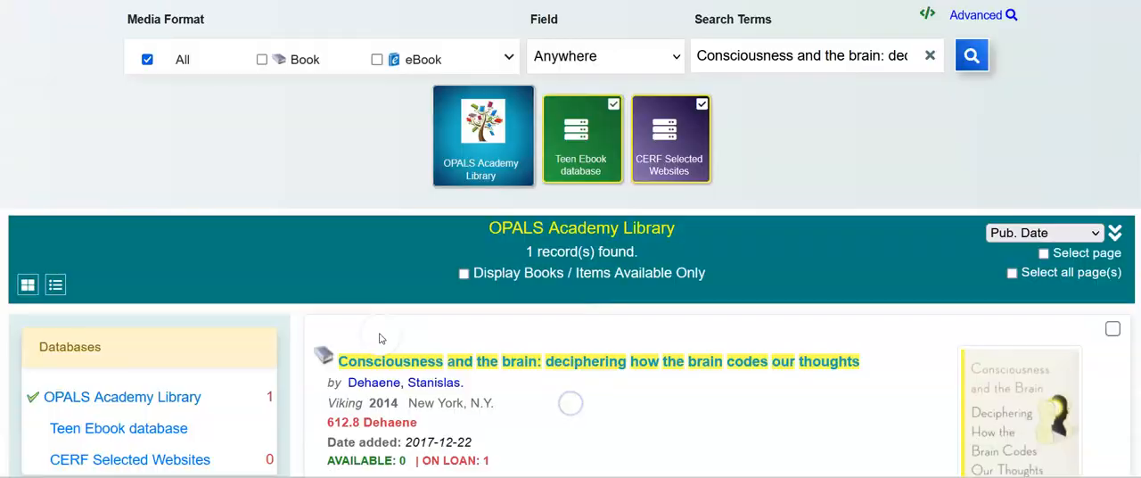
Open the patron's own request list and review its active and historical requests.
{"action": "scroll", "coordinate": [255, 277], "scroll_direction": "up", "scroll_amount": 3}
{"action": "left_click", "coordinate": [160, 105]}
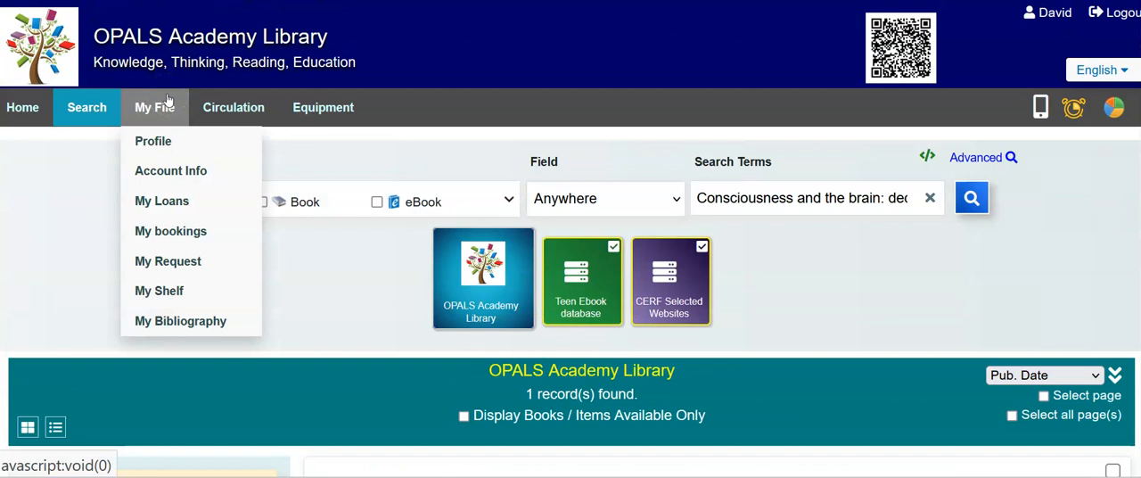
{"action": "left_click", "coordinate": [76, 280]}
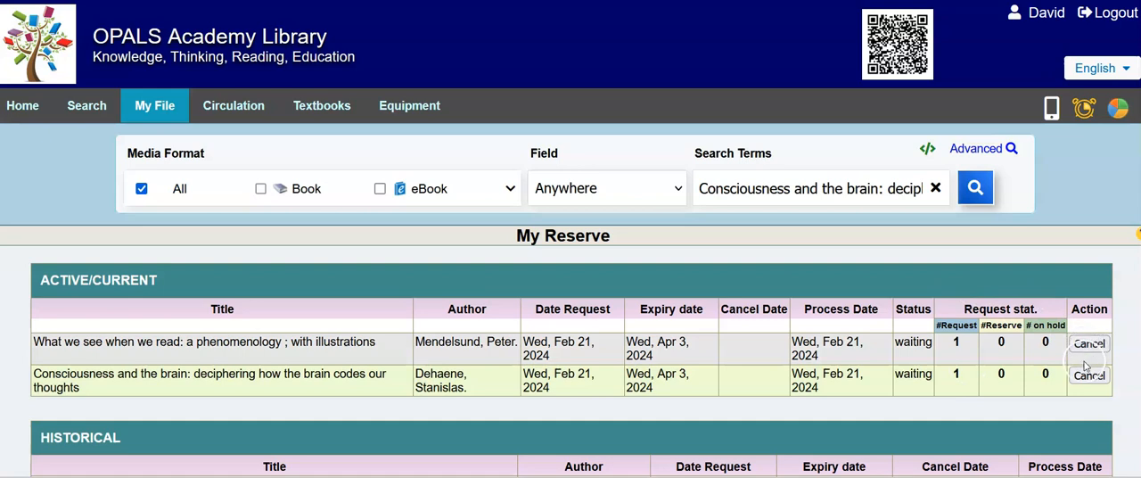
{"action": "scroll", "coordinate": [989, 312], "scroll_direction": "down", "scroll_amount": 3}
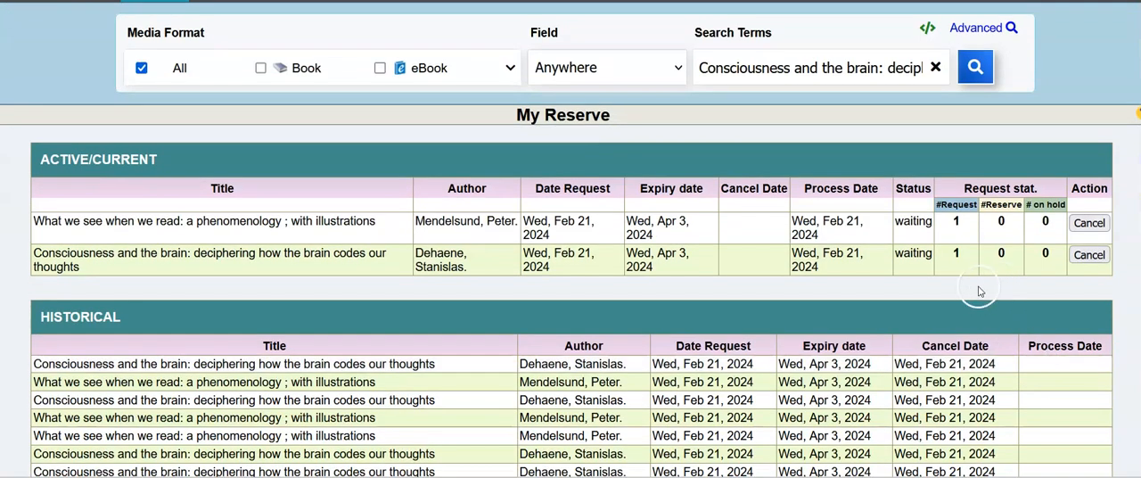
{"action": "scroll", "coordinate": [983, 289], "scroll_direction": "down", "scroll_amount": 1}
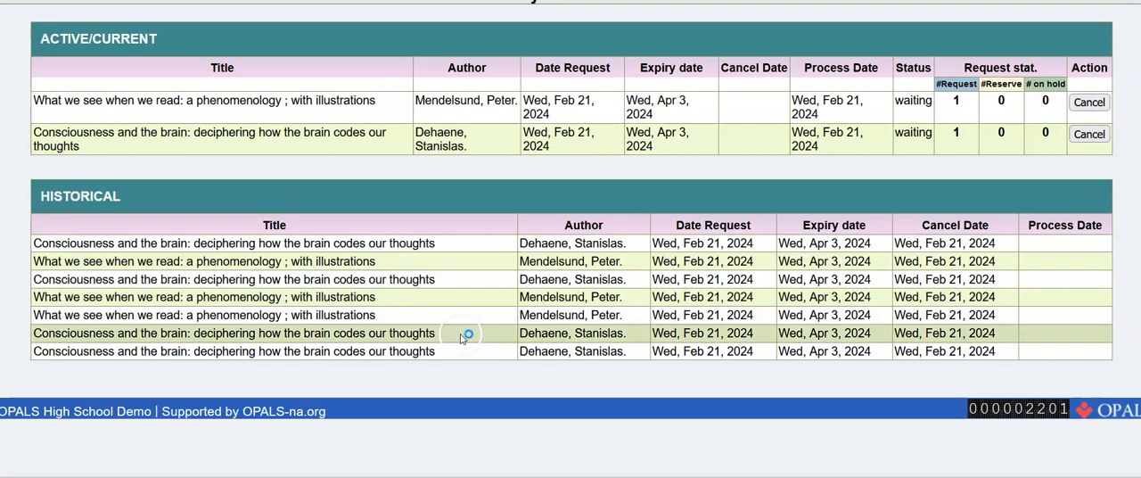
{"action": "scroll", "coordinate": [462, 331], "scroll_direction": "up", "scroll_amount": 3}
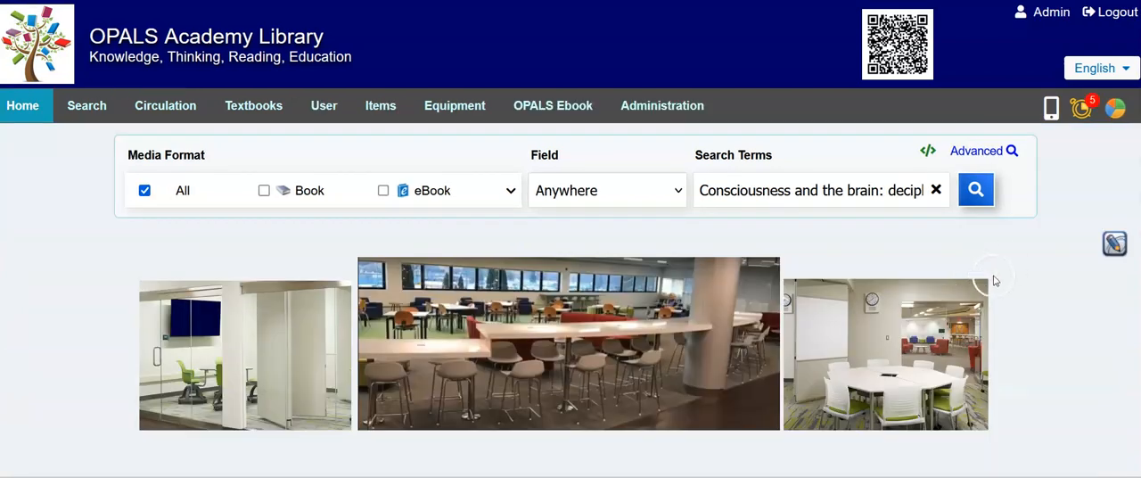
Open the pending reserve requests from the administrator's alert about reserves that need processing.
{"action": "mouse_move", "coordinate": [1081, 109]}
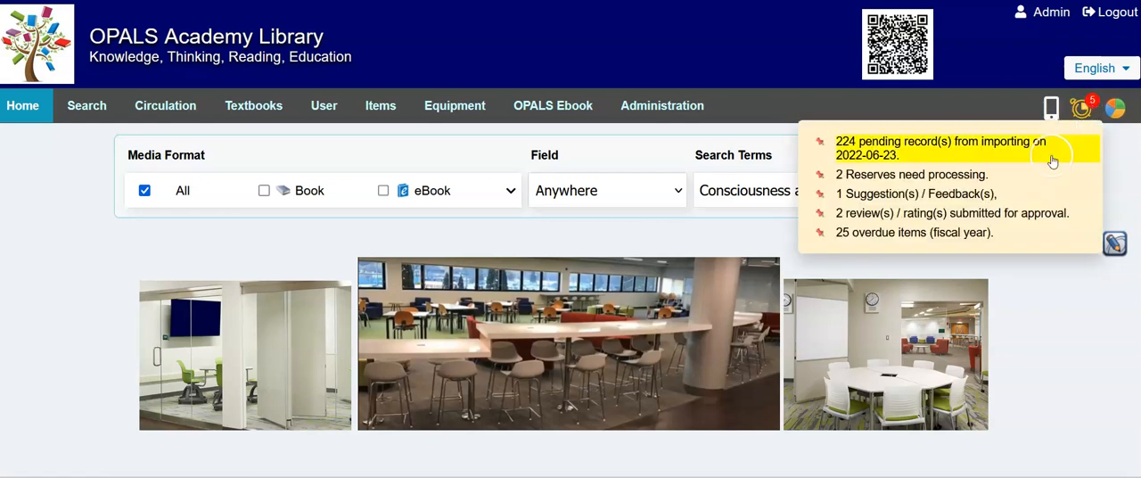
{"action": "left_click", "coordinate": [957, 179]}
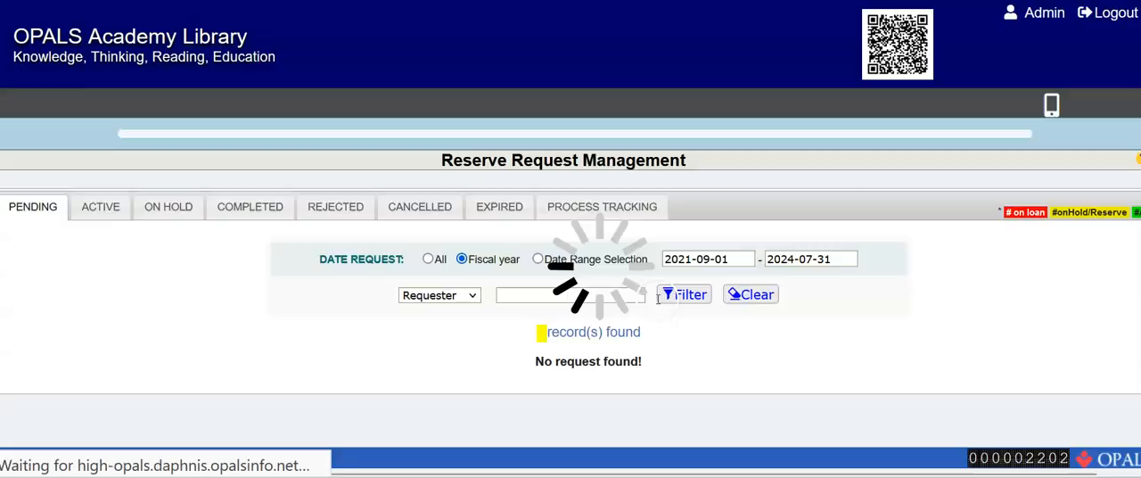
{"action": "scroll", "coordinate": [395, 262], "scroll_direction": "down", "scroll_amount": 2}
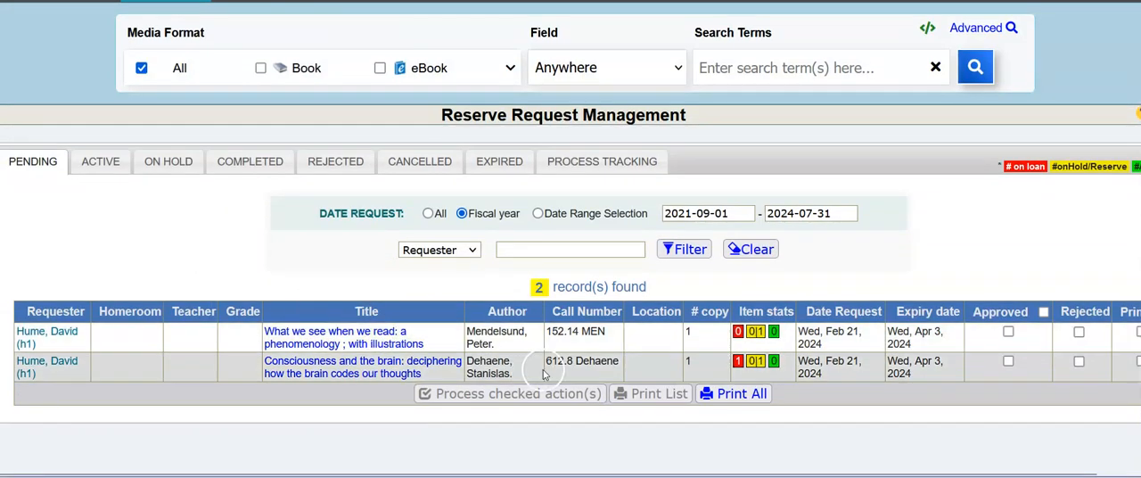
Check the item stats of the pending requests, mark all of them as approved and process the checked actions.
{"action": "left_click", "coordinate": [777, 342]}
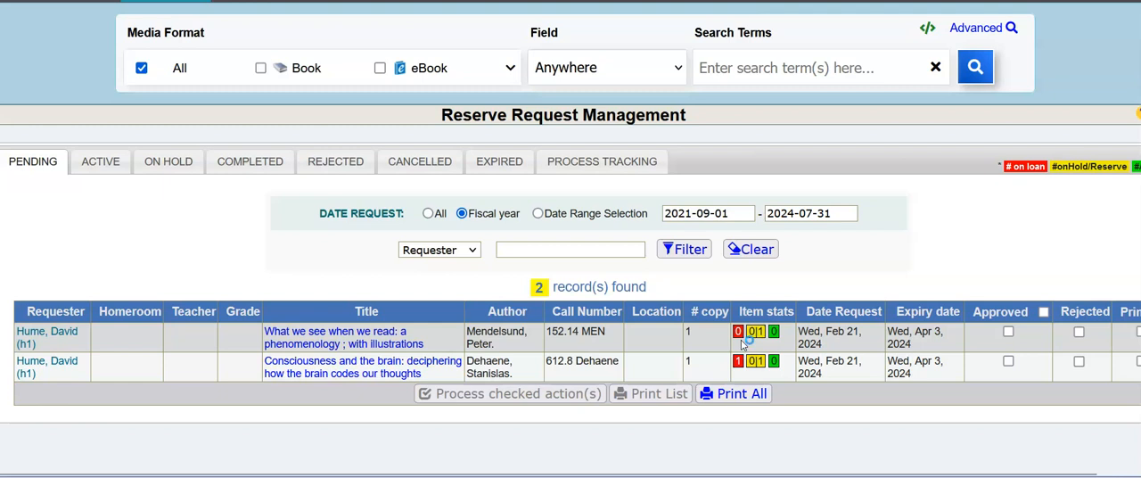
{"action": "left_click", "coordinate": [774, 346]}
{"action": "left_click", "coordinate": [784, 374]}
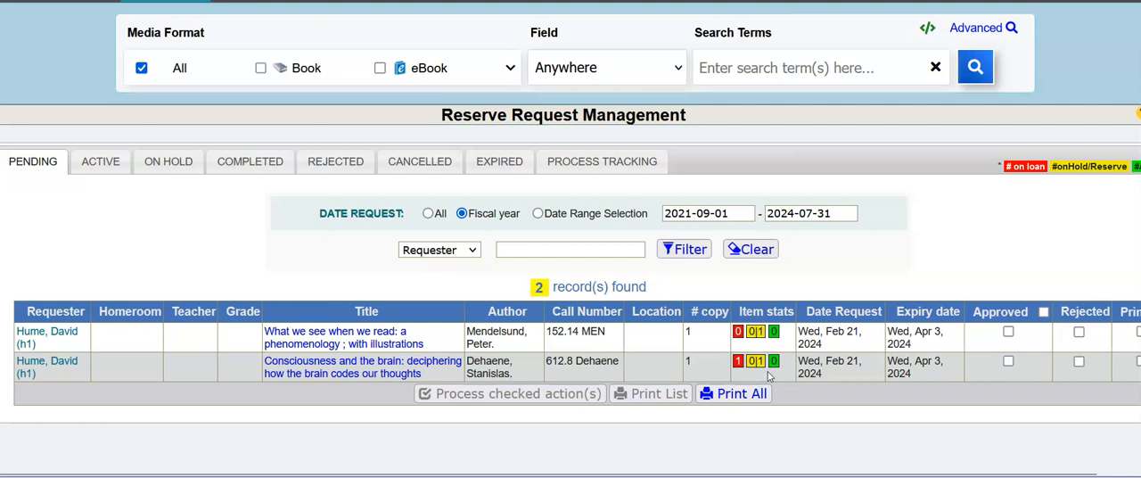
{"action": "left_click", "coordinate": [1043, 311]}
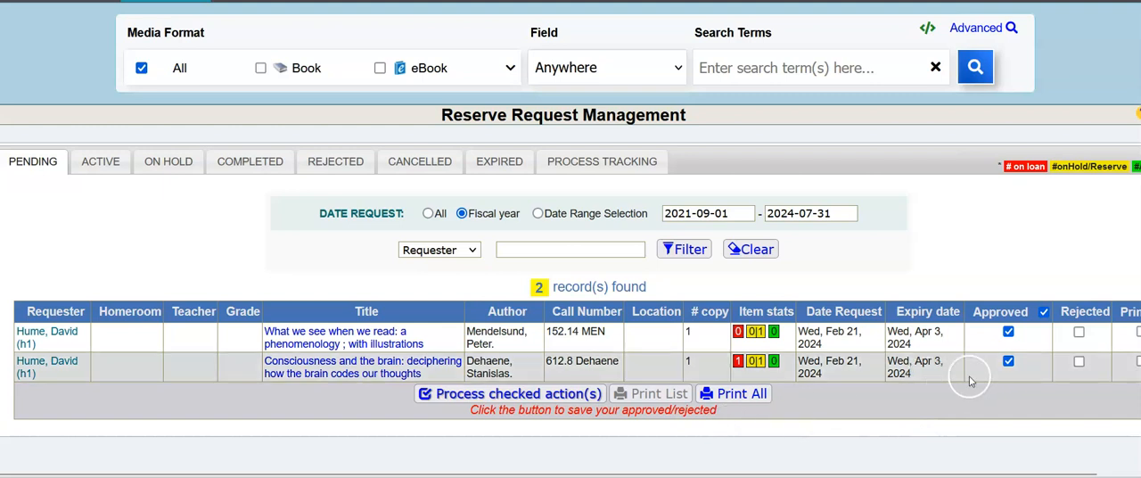
{"action": "left_click", "coordinate": [470, 398]}
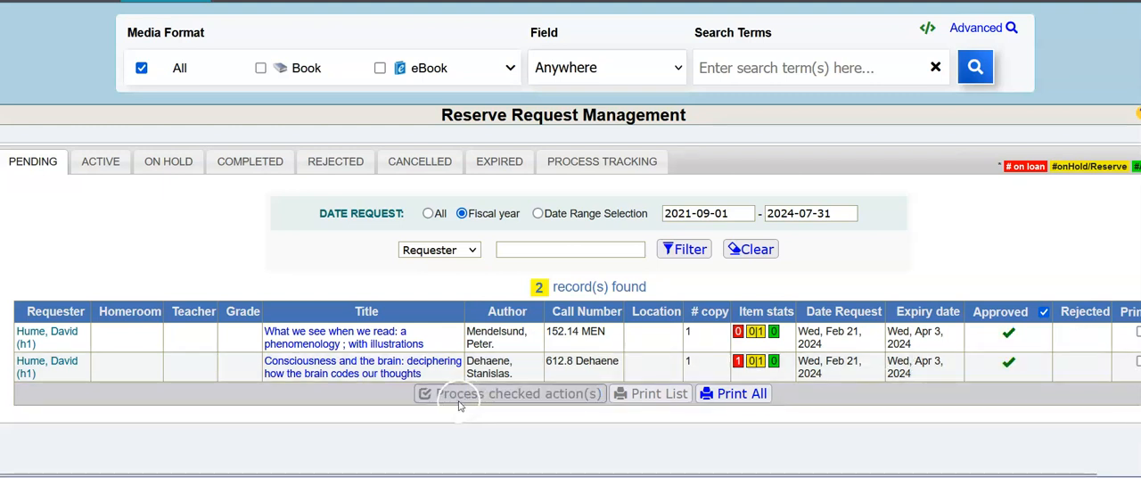
Review the active reserves and the on-hold items in Reserve Request Management.
{"action": "left_click", "coordinate": [100, 162]}
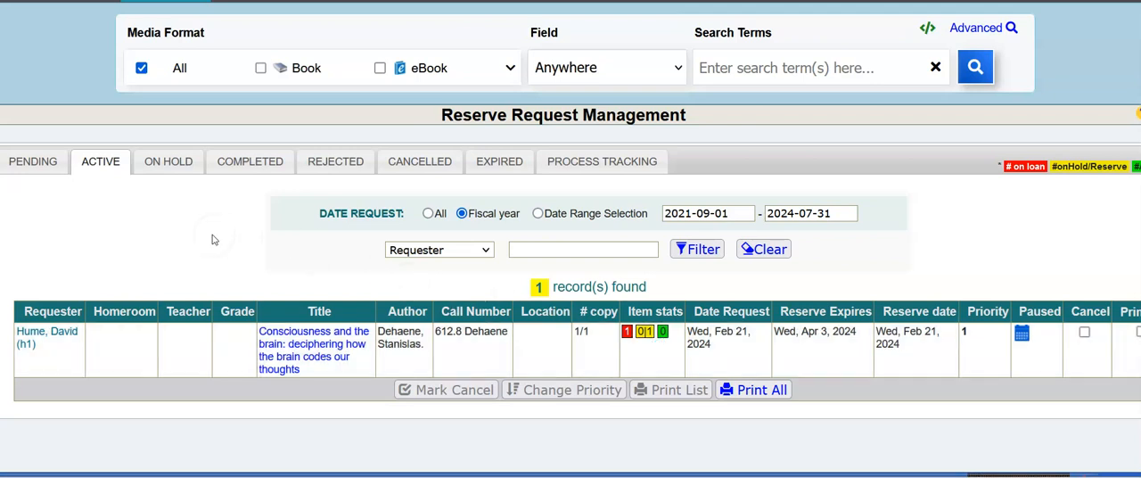
{"action": "left_click", "coordinate": [167, 162]}
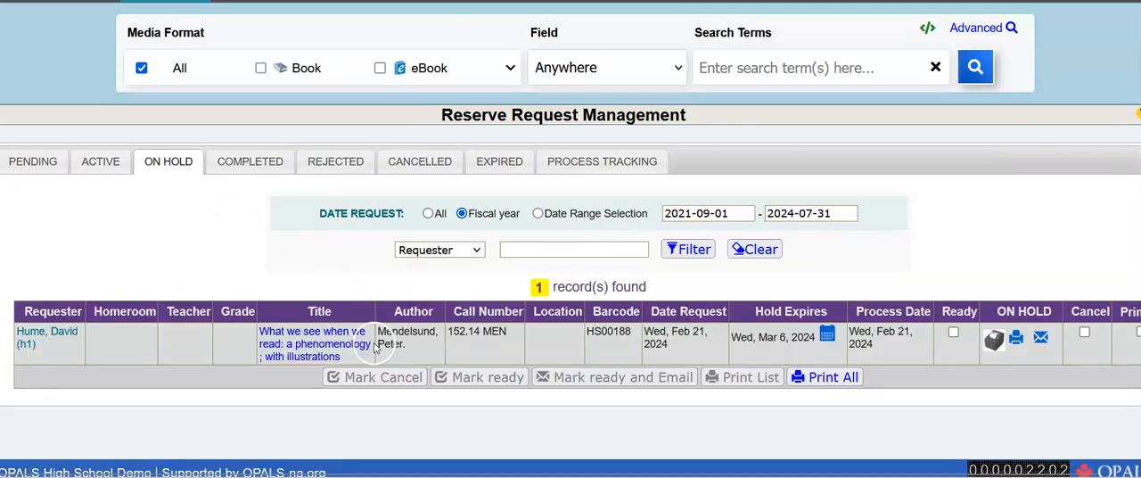
{"action": "left_click", "coordinate": [558, 352]}
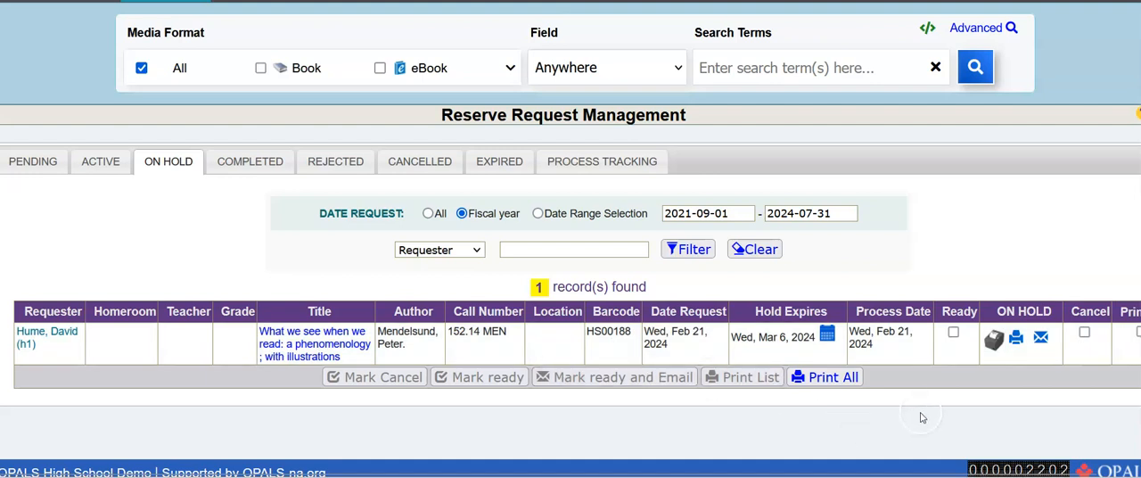
Mark the on-hold copy of "What we see when we read" as ready, email the requester, and dismiss the confirmation.
{"action": "left_click", "coordinate": [952, 332]}
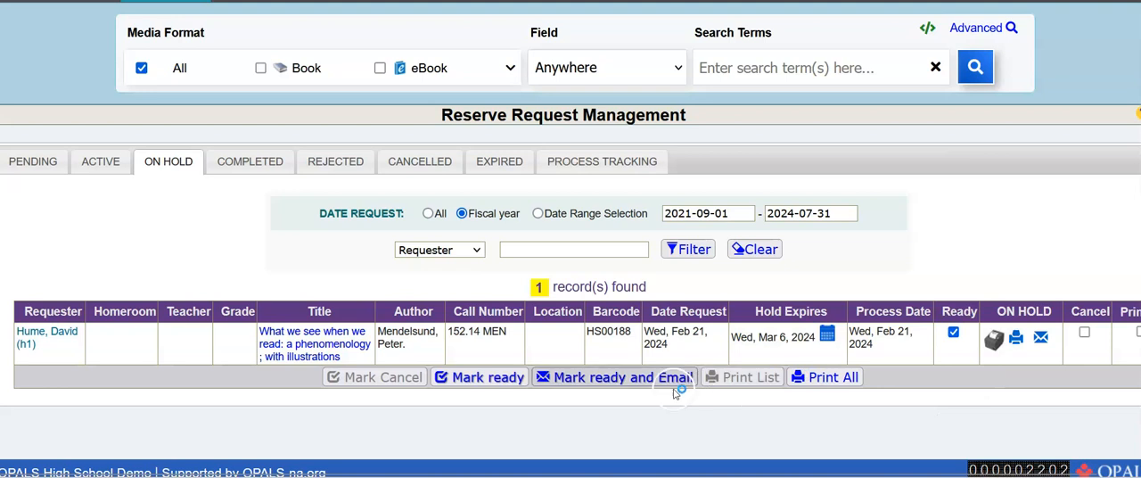
{"action": "left_click", "coordinate": [605, 382]}
{"action": "left_click", "coordinate": [614, 381]}
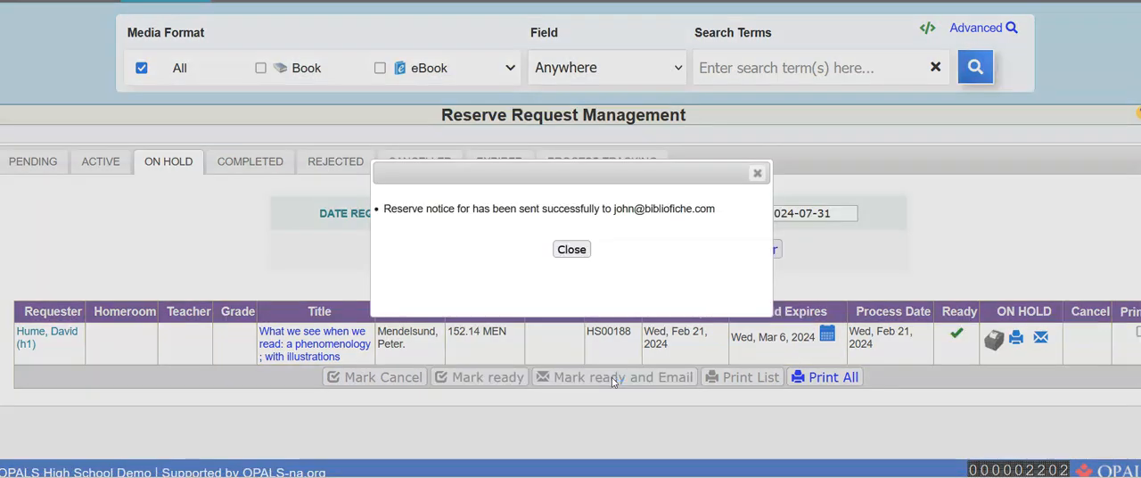
{"action": "left_click", "coordinate": [572, 250]}
Switch to Gmail and read the availability and pick-up details in the "Request Ready Notice" email.
{"action": "left_click", "coordinate": [86, 89]}
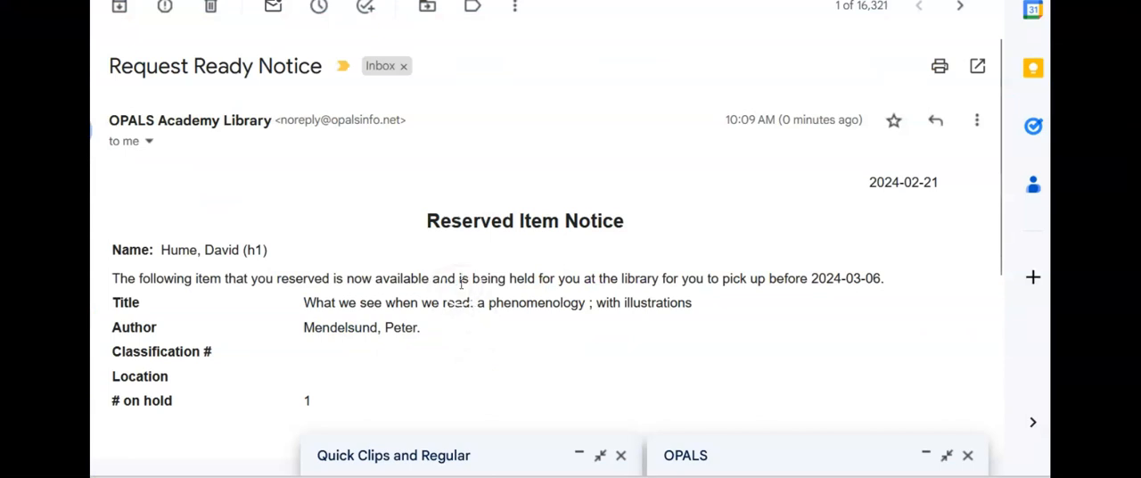
{"action": "left_click_drag", "start_coordinate": [413, 283], "coordinate": [567, 282]}
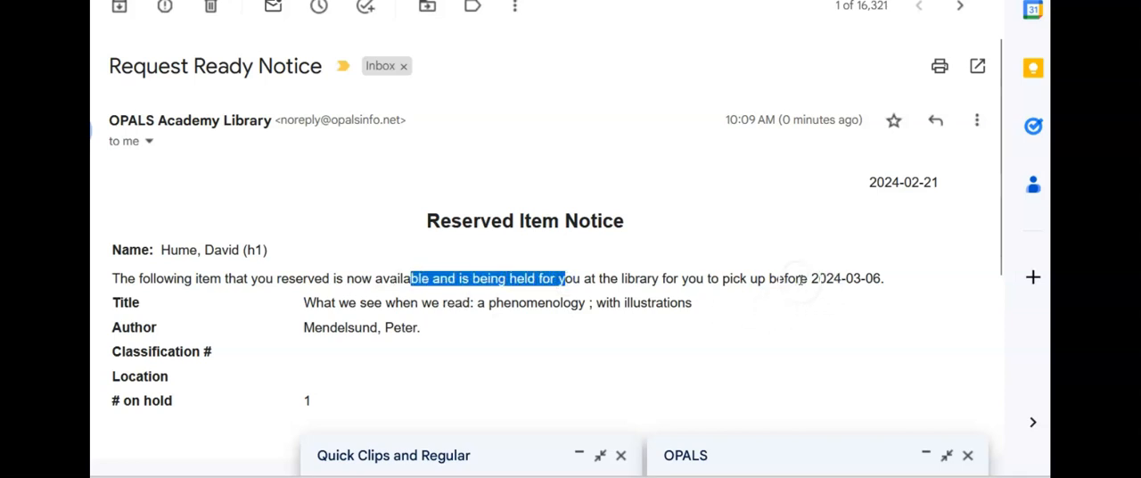
Highlight the pick-up deadline in the reserved item notice email.
{"action": "left_click_drag", "start_coordinate": [803, 279], "coordinate": [881, 277]}
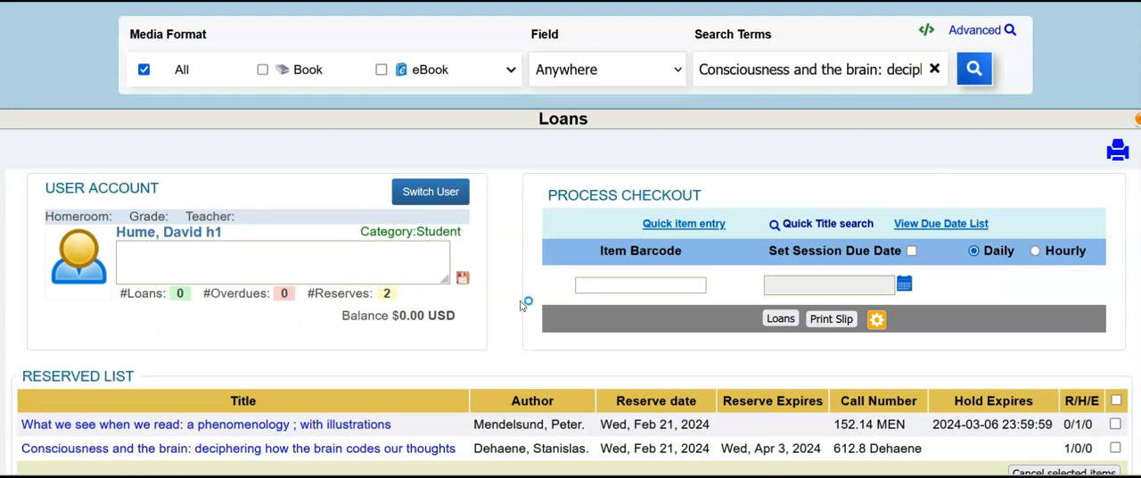
In OPALS, check out the held copy of "What we see when we read", barcode HS00188, to the patron and review the due date.
{"action": "right_click", "coordinate": [590, 286]}
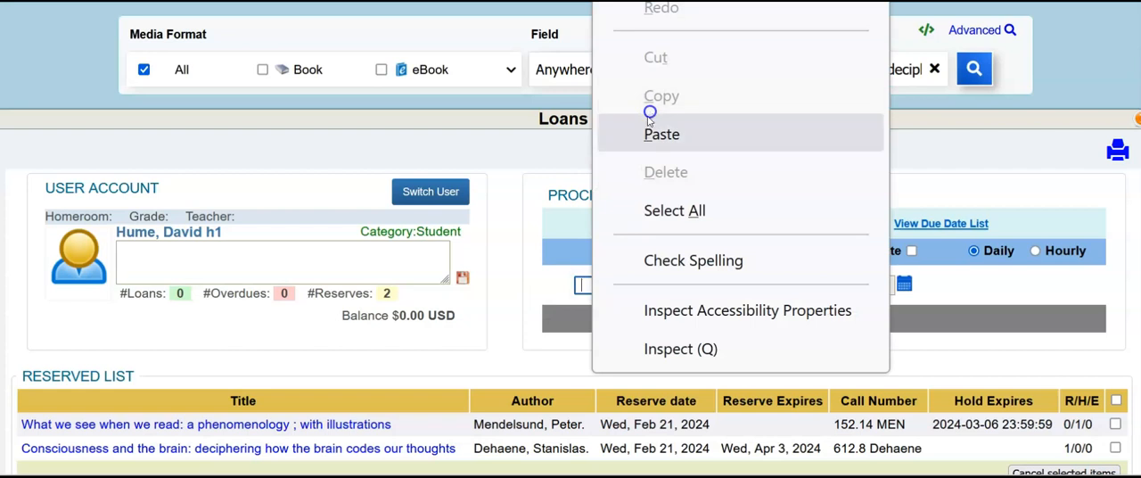
{"action": "left_click", "coordinate": [646, 127]}
{"action": "left_click", "coordinate": [779, 318]}
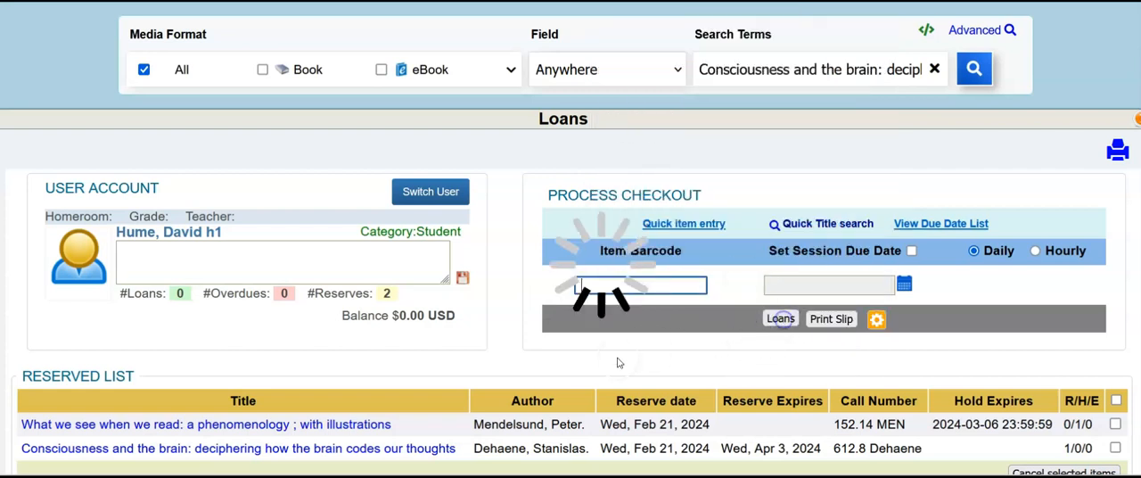
{"action": "scroll", "coordinate": [577, 348], "scroll_direction": "down", "scroll_amount": 1}
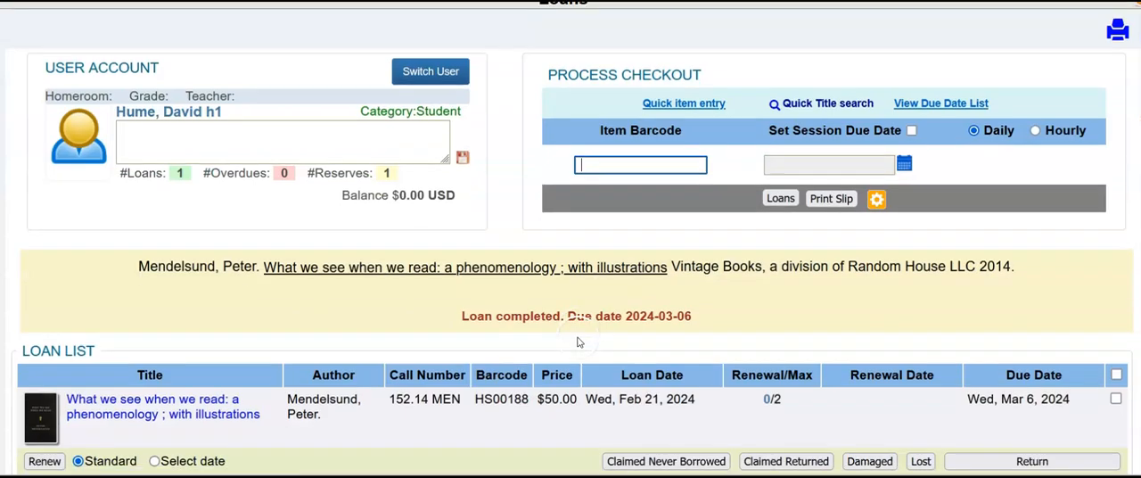
{"action": "scroll", "coordinate": [639, 302], "scroll_direction": "down", "scroll_amount": 1}
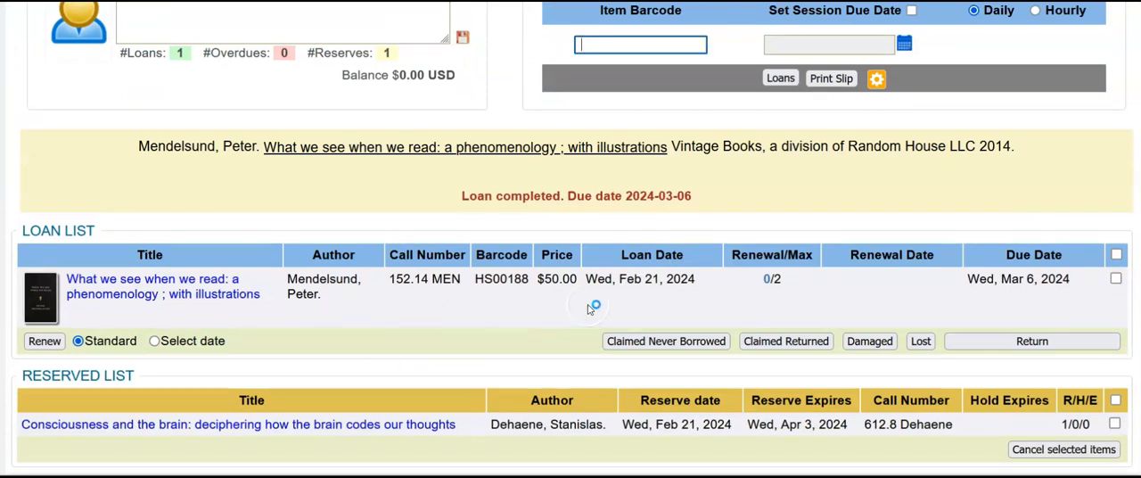
{"action": "left_click_drag", "start_coordinate": [965, 282], "coordinate": [1100, 276]}
{"action": "scroll", "coordinate": [889, 317], "scroll_direction": "down", "scroll_amount": 1}
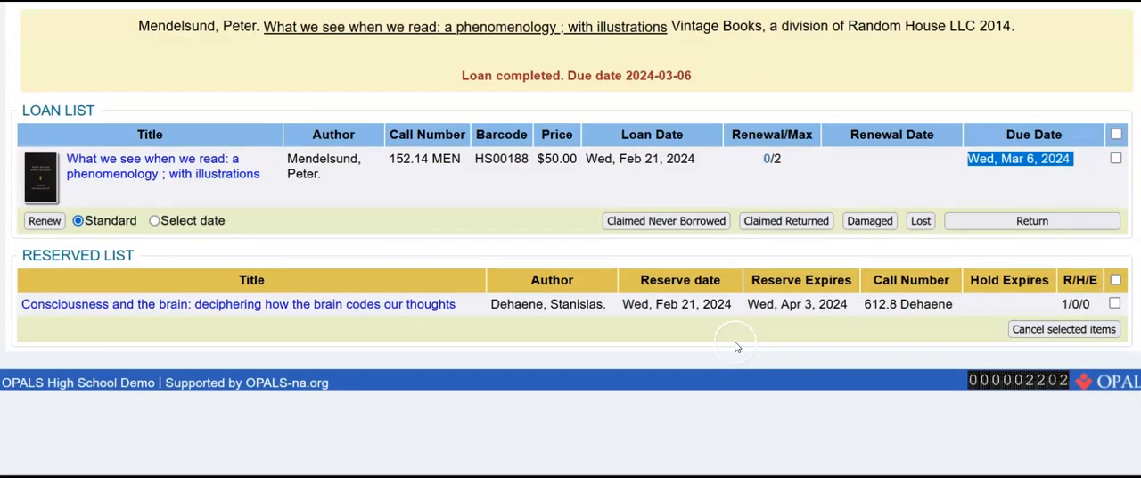
{"action": "left_click", "coordinate": [737, 341]}
{"action": "scroll", "coordinate": [542, 357], "scroll_direction": "up", "scroll_amount": 4}
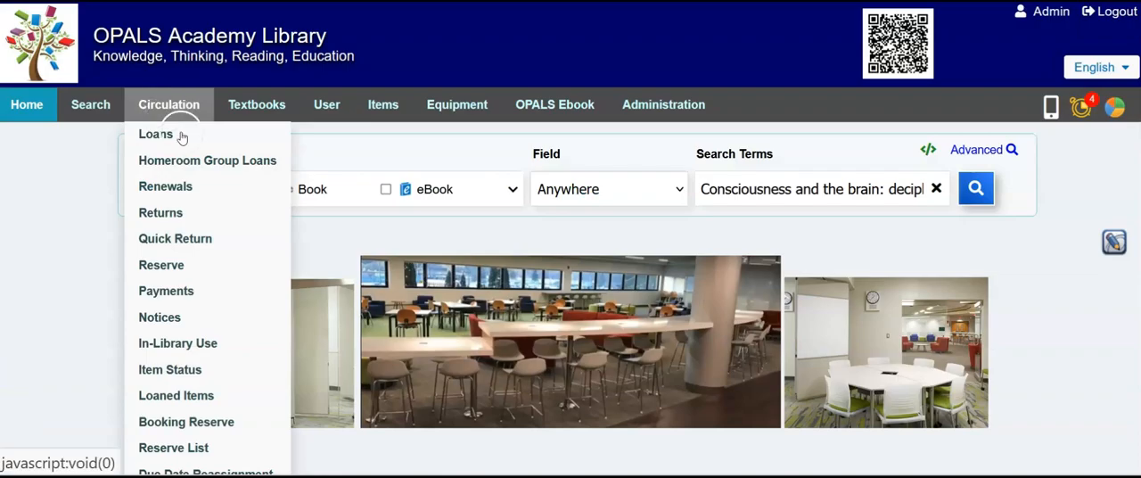
Process the return of item barcode HS03422 in OK condition and review the hold notice for the next patron.
{"action": "left_click", "coordinate": [173, 135]}
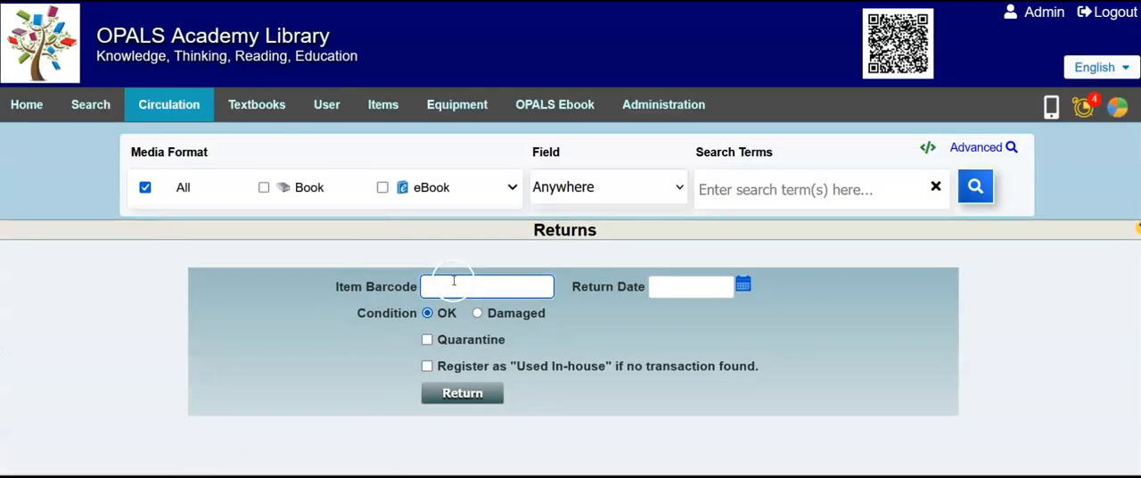
{"action": "right_click", "coordinate": [450, 286]}
{"action": "left_click", "coordinate": [528, 45]}
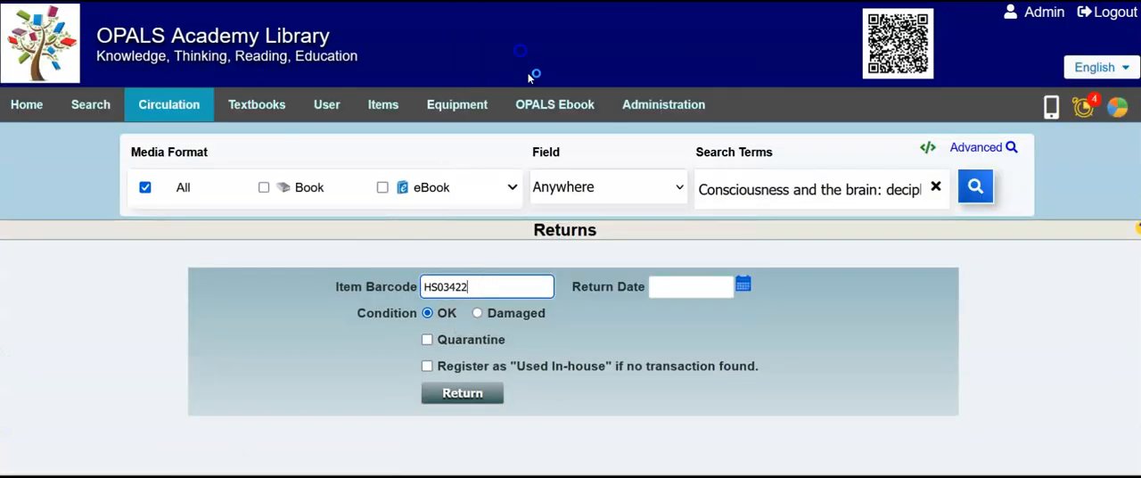
{"action": "left_click", "coordinate": [458, 392]}
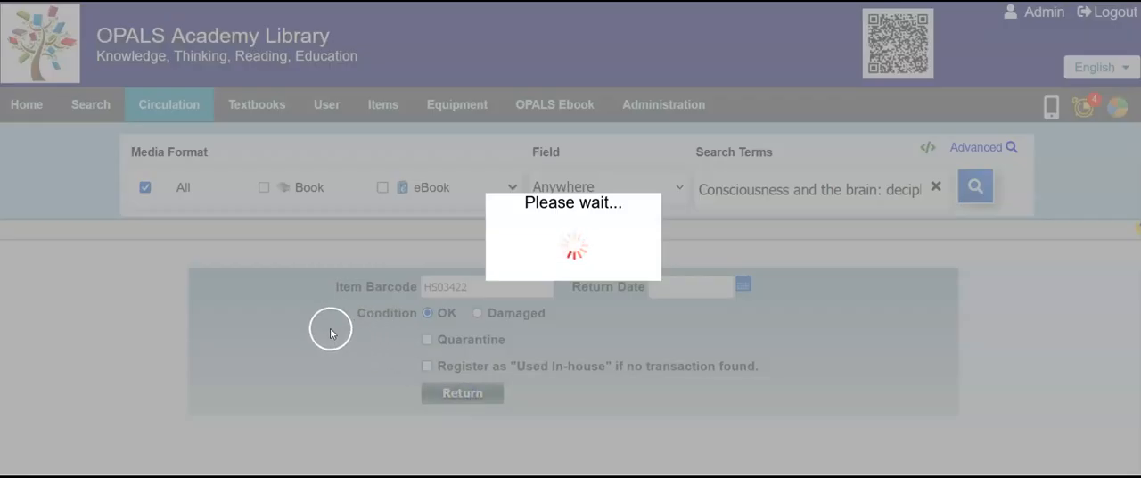
{"action": "scroll", "coordinate": [312, 336], "scroll_direction": "down", "scroll_amount": 3}
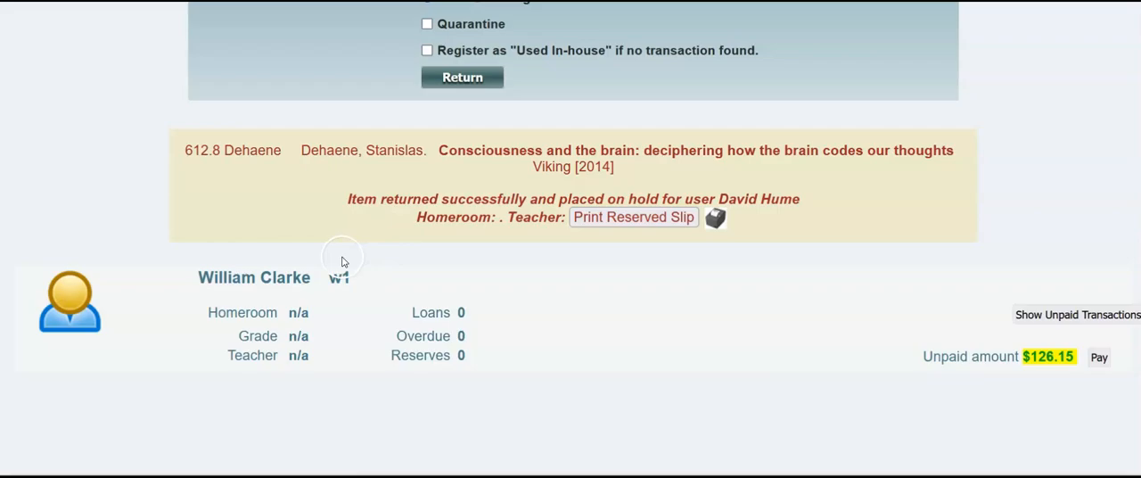
{"action": "scroll", "coordinate": [341, 261], "scroll_direction": "up", "scroll_amount": 3}
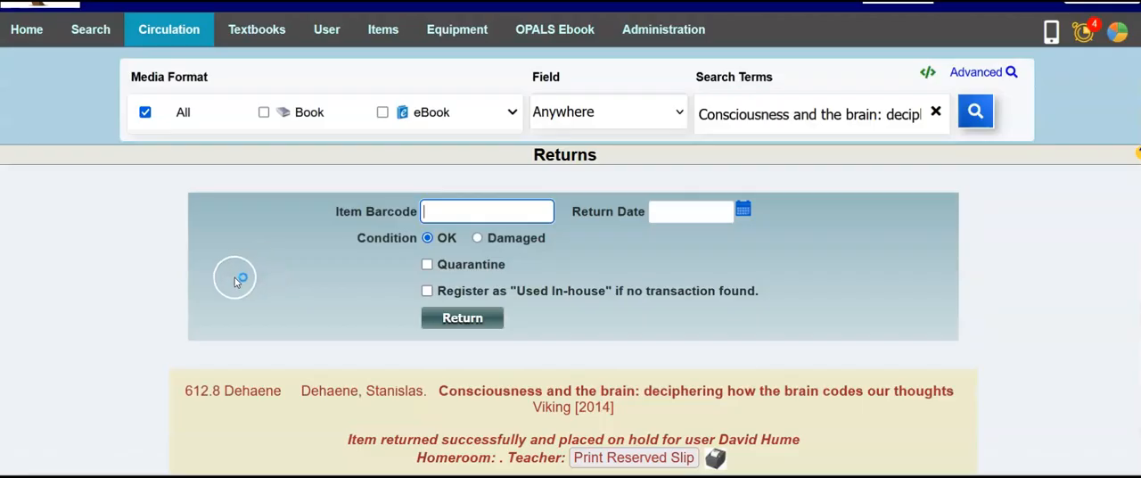
Open the Reserved Items report and show the on-hold requests in Reserve Request Management.
{"action": "mouse_move", "coordinate": [181, 25]}
{"action": "left_click", "coordinate": [161, 59]}
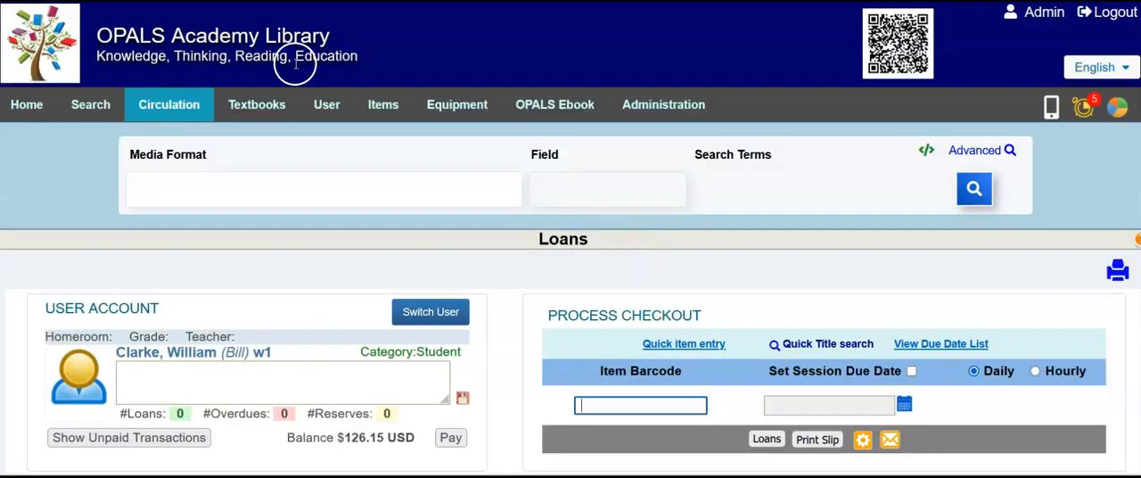
{"action": "mouse_move", "coordinate": [524, 154]}
{"action": "mouse_move", "coordinate": [677, 100]}
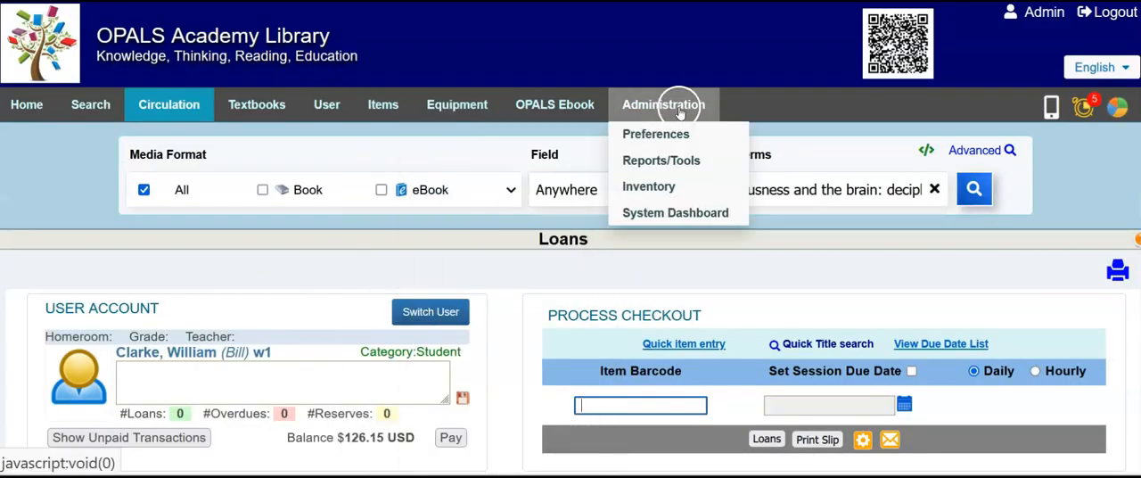
{"action": "left_click", "coordinate": [641, 163]}
{"action": "scroll", "coordinate": [446, 269], "scroll_direction": "down", "scroll_amount": 2}
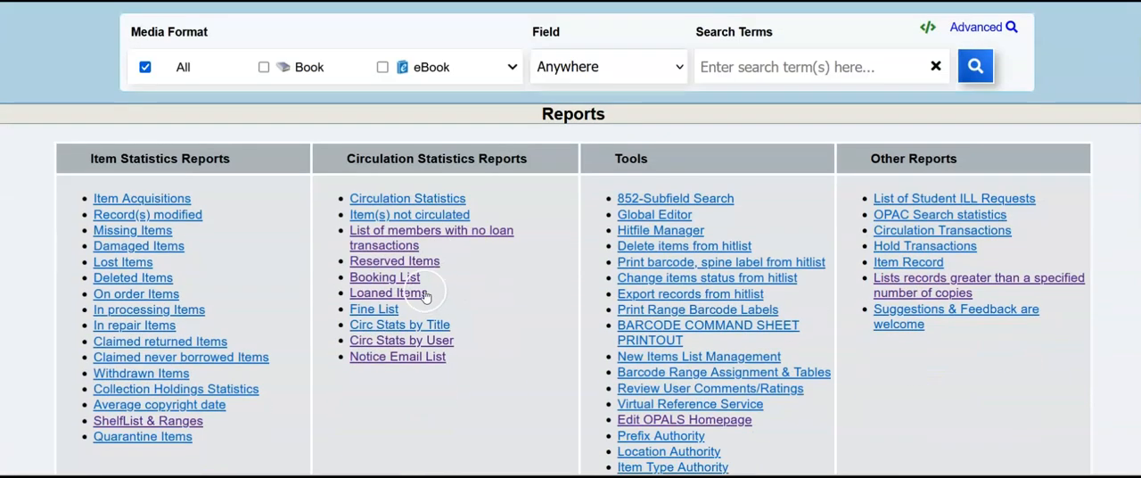
{"action": "left_click", "coordinate": [421, 263]}
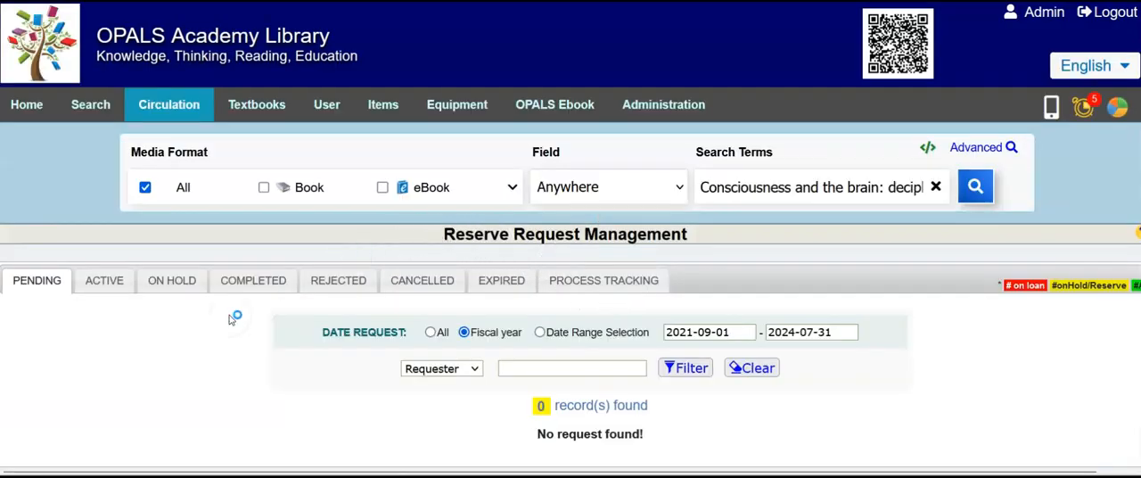
{"action": "left_click", "coordinate": [158, 280]}
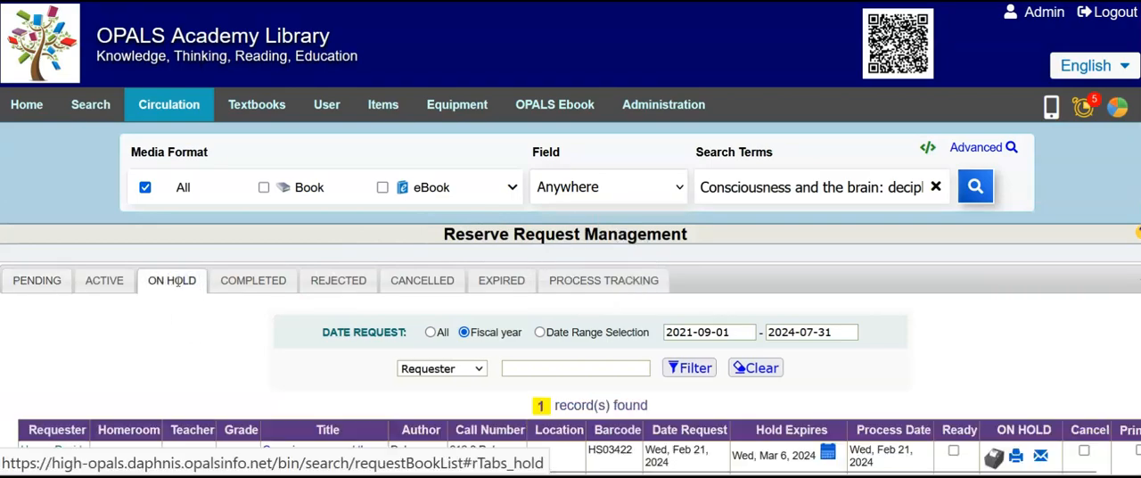
{"action": "scroll", "coordinate": [179, 286], "scroll_direction": "down", "scroll_amount": 1}
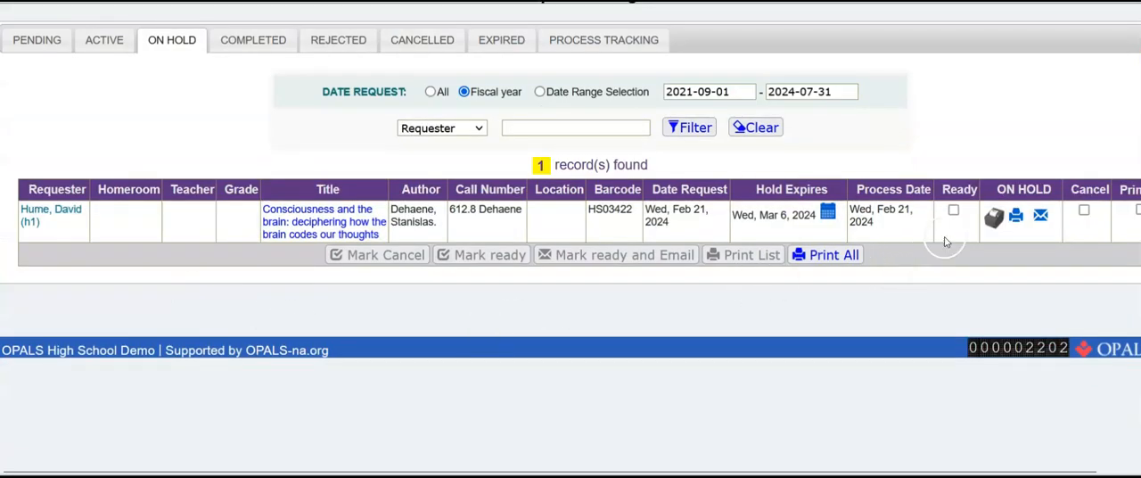
Mark the on-hold "Consciousness and the brain" request as ready, email the requester, and dismiss the confirmation.
{"action": "left_click", "coordinate": [955, 210]}
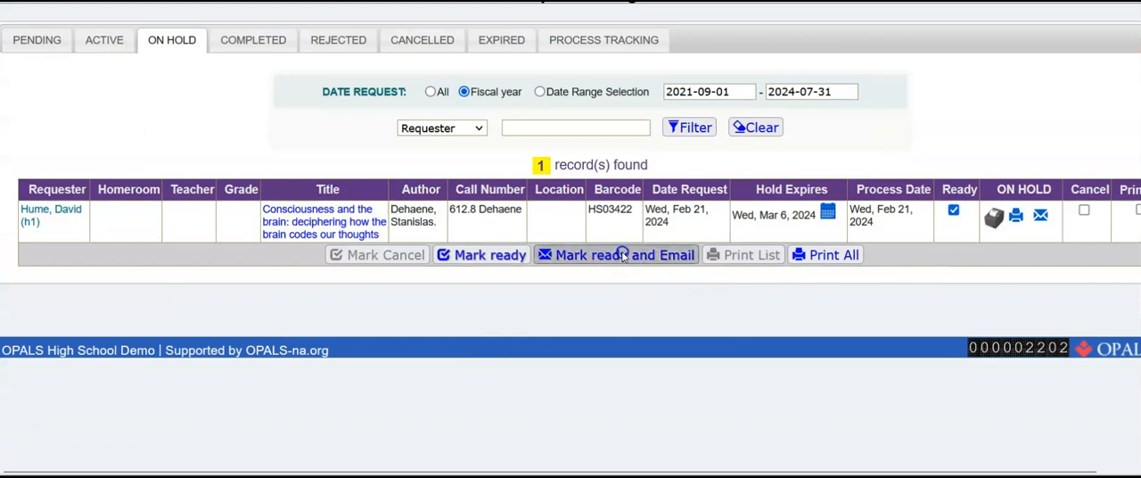
{"action": "left_click", "coordinate": [490, 258]}
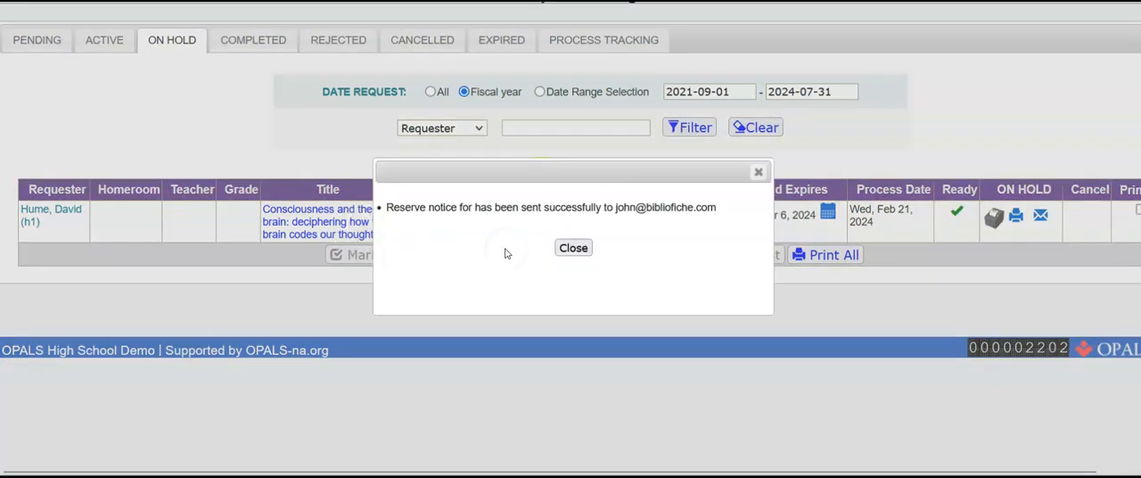
{"action": "left_click", "coordinate": [573, 248]}
{"action": "left_click", "coordinate": [276, 210]}
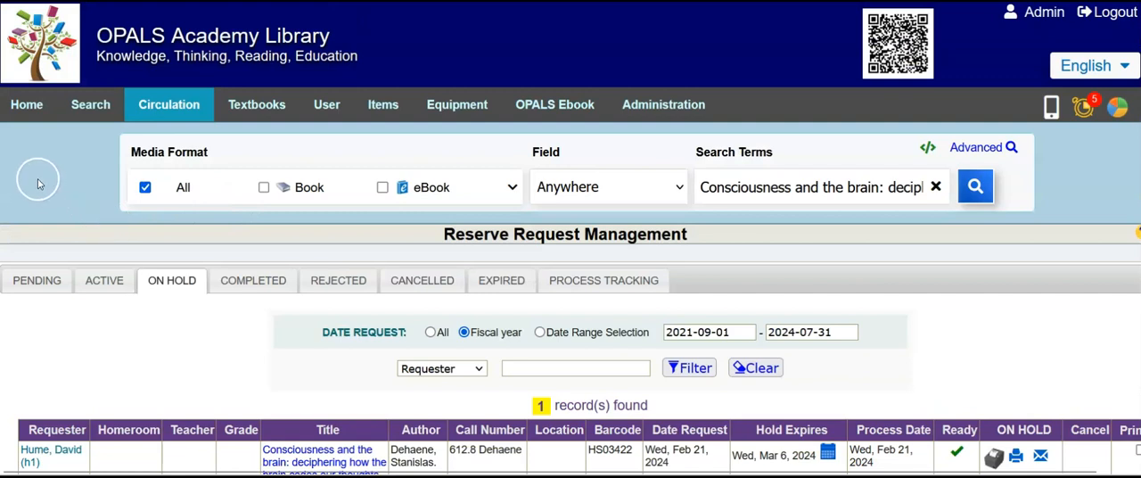
Open Loans and switch from the loaded account to the requesting patron by entering that patron's user barcode.
{"action": "mouse_move", "coordinate": [141, 117]}
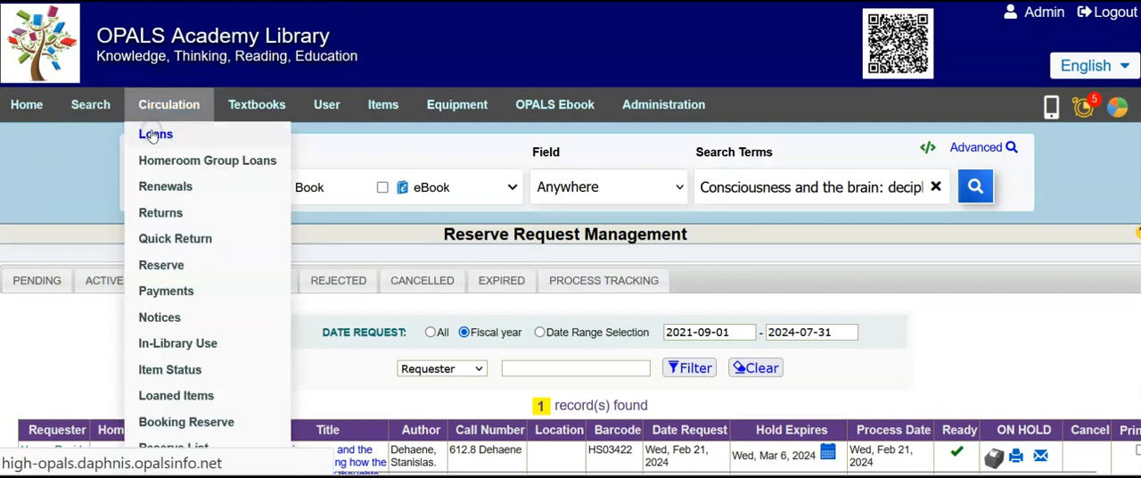
{"action": "left_click", "coordinate": [154, 134]}
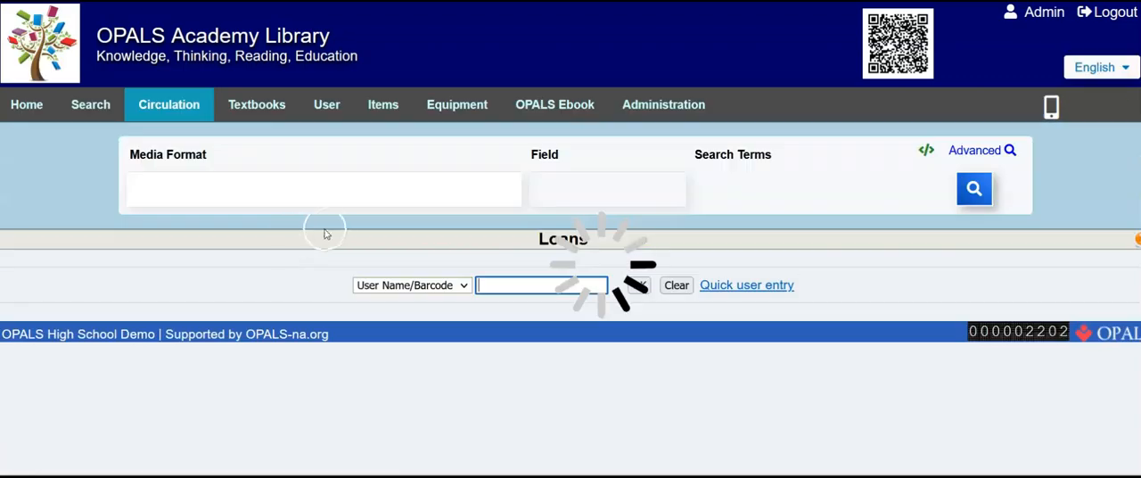
{"action": "scroll", "coordinate": [329, 232], "scroll_direction": "down", "scroll_amount": 1}
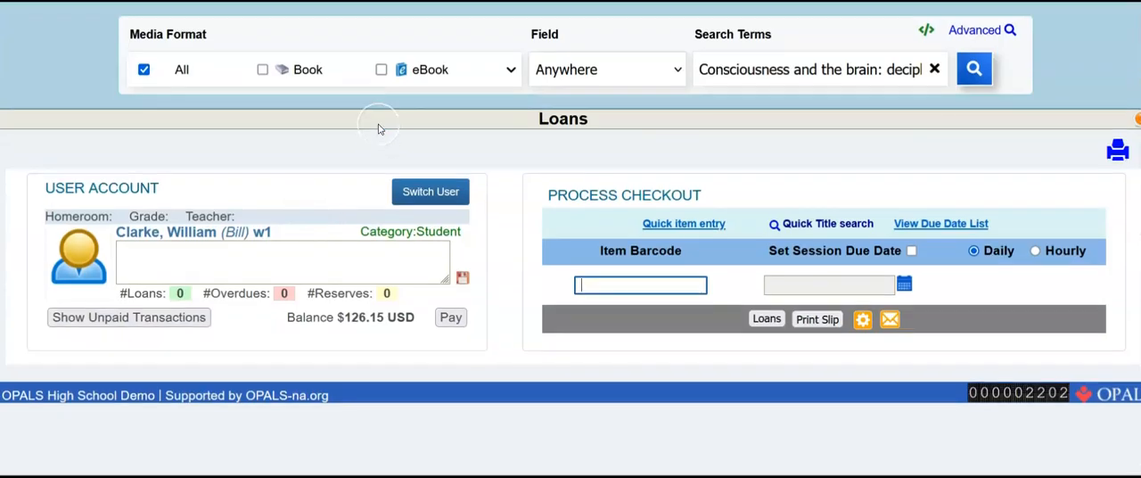
{"action": "scroll", "coordinate": [380, 129], "scroll_direction": "down", "scroll_amount": 2}
{"action": "scroll", "coordinate": [381, 130], "scroll_direction": "up", "scroll_amount": 2}
{"action": "left_click", "coordinate": [435, 191]}
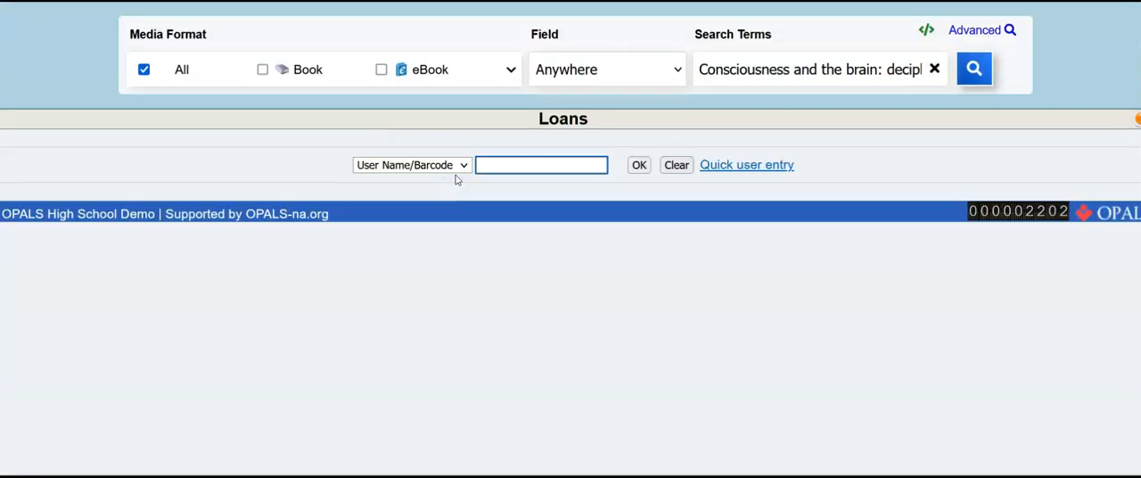
{"action": "type", "text": "h1"}
{"action": "key", "text": "Return"}
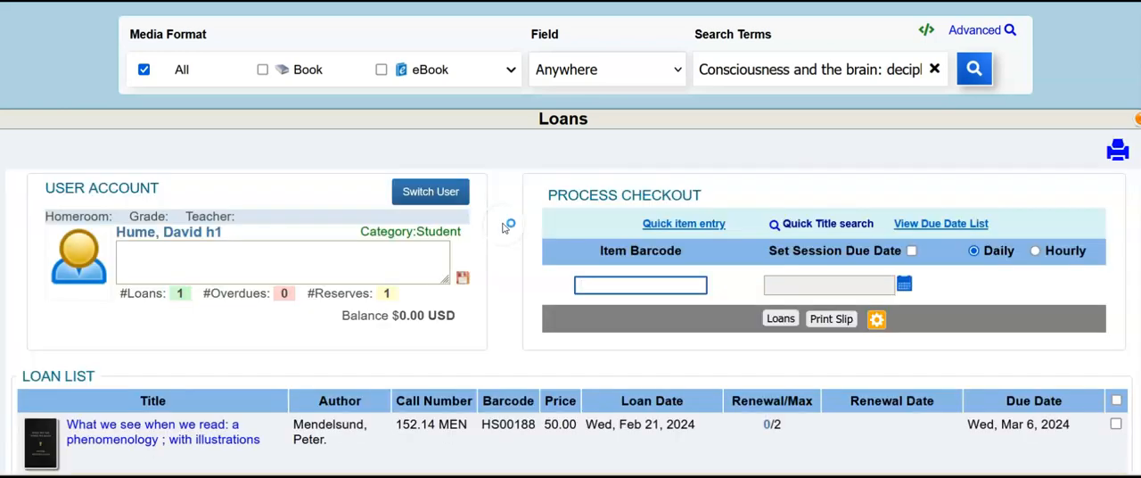
Check out the reserved "Consciousness and the brain", barcode HS03422, to the patron and review the loan list.
{"action": "scroll", "coordinate": [356, 276], "scroll_direction": "down", "scroll_amount": 4}
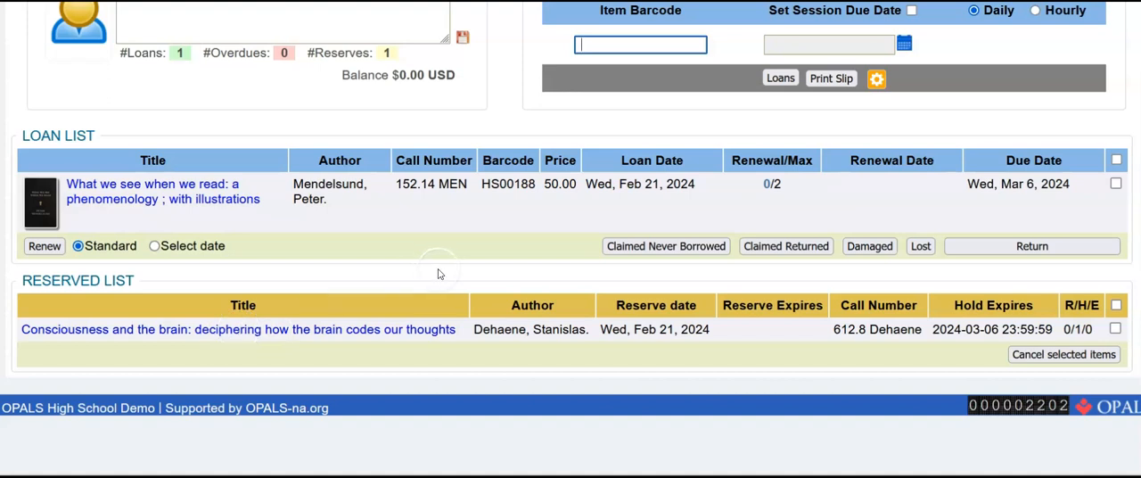
{"action": "right_click", "coordinate": [588, 44]}
{"action": "left_click", "coordinate": [650, 264]}
{"action": "left_click", "coordinate": [781, 78]}
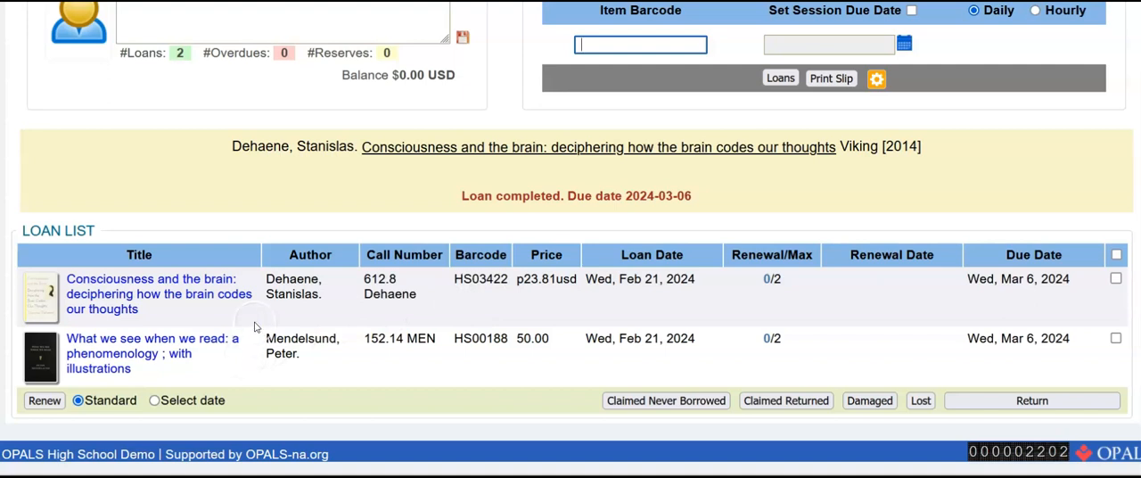
{"action": "scroll", "coordinate": [389, 183], "scroll_direction": "up", "scroll_amount": 5}
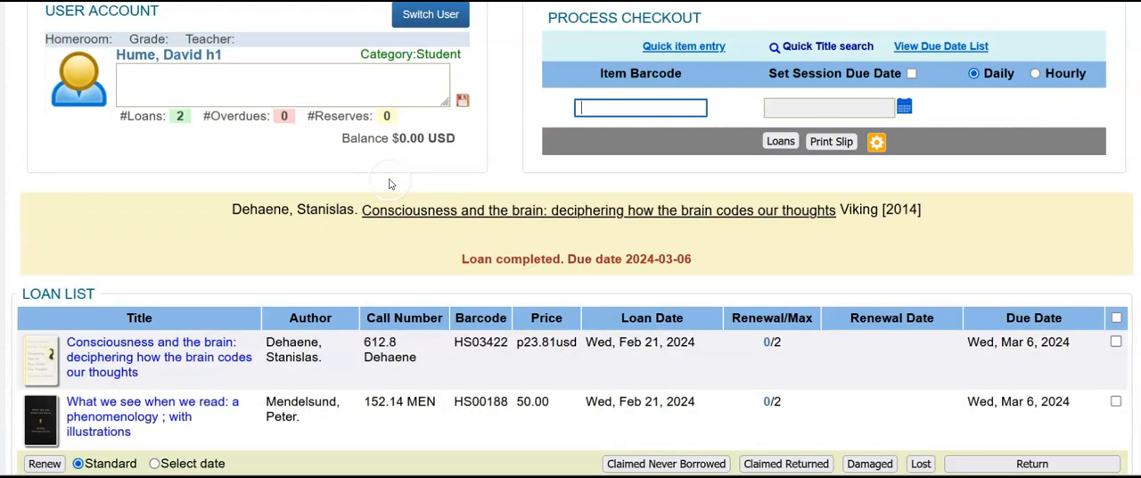